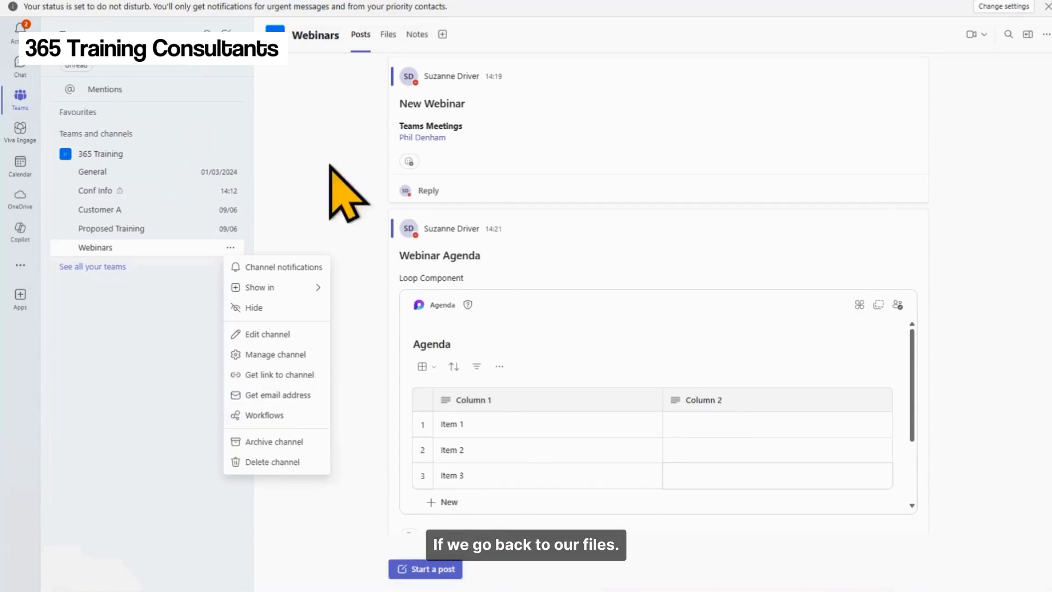
Create a folder named Outlines in the General channel's files of the 365 Training team
click(163, 177)
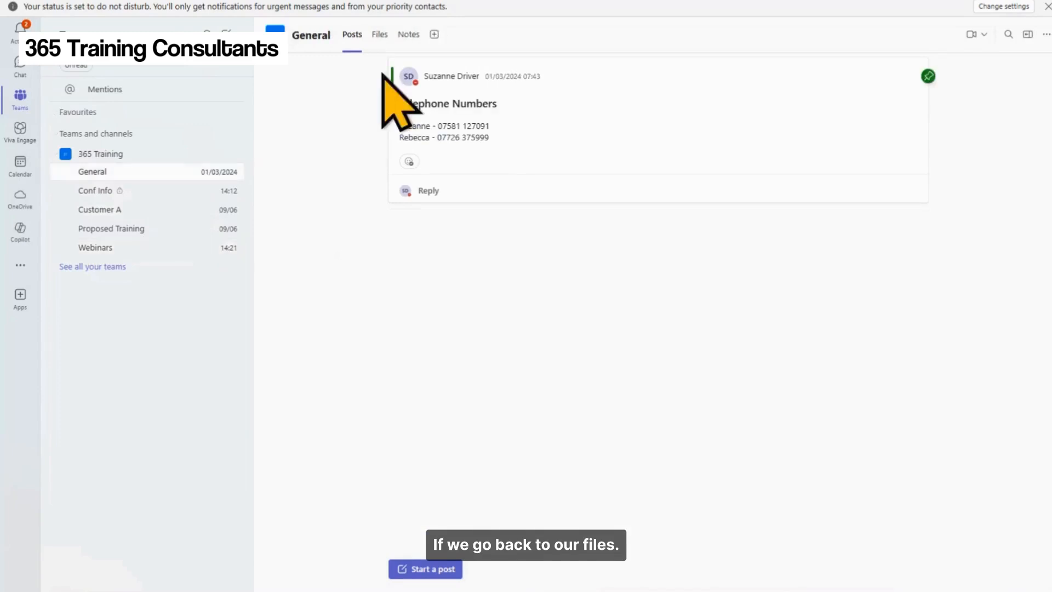
click(379, 34)
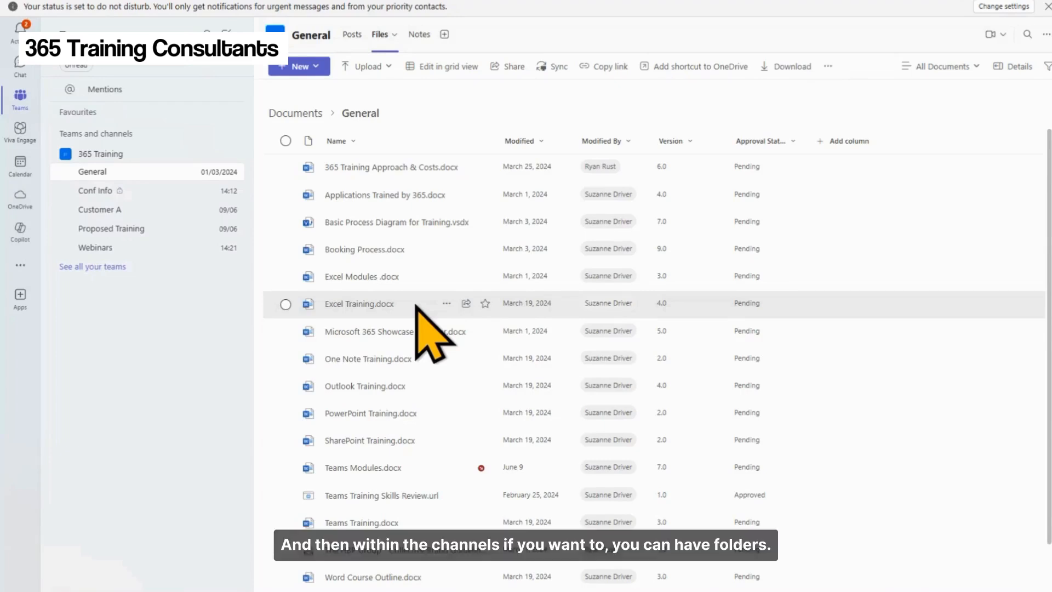
click(307, 68)
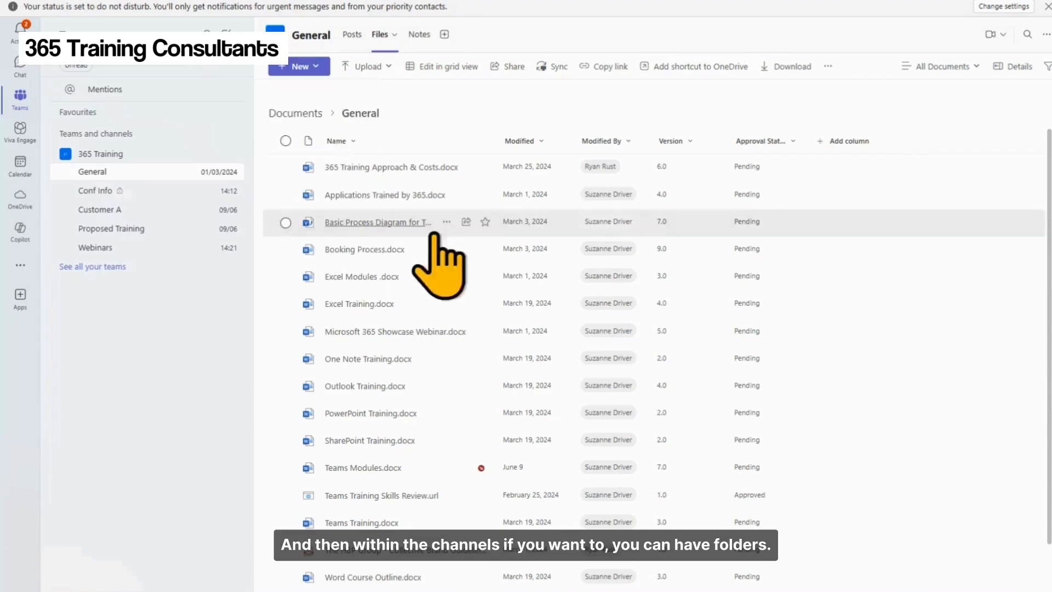
text(Outo)
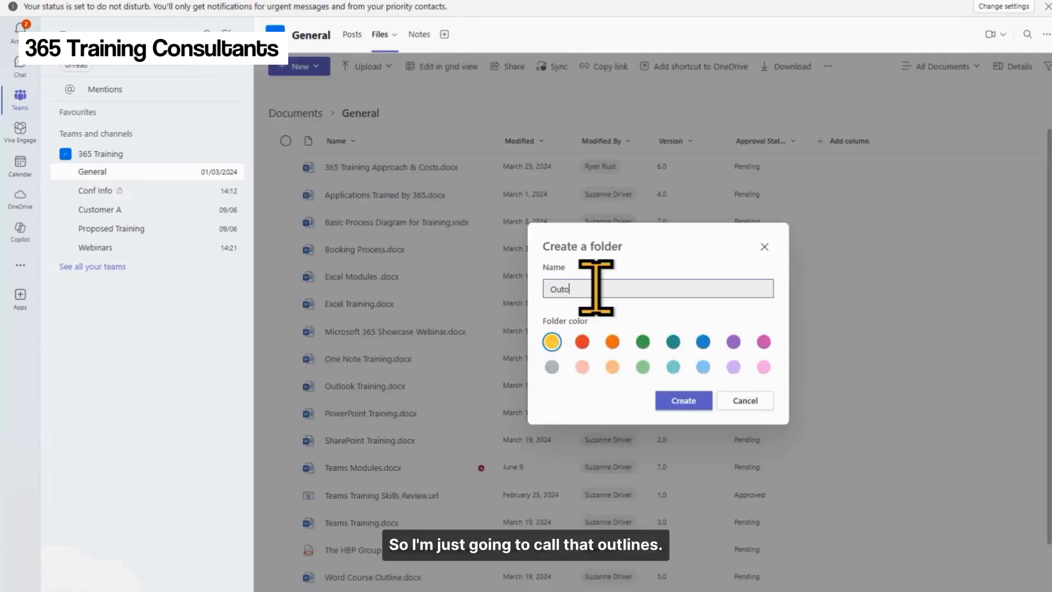
text(l)
key(BackSpace)
key(BackSpace)
text(lines)
key(Return)
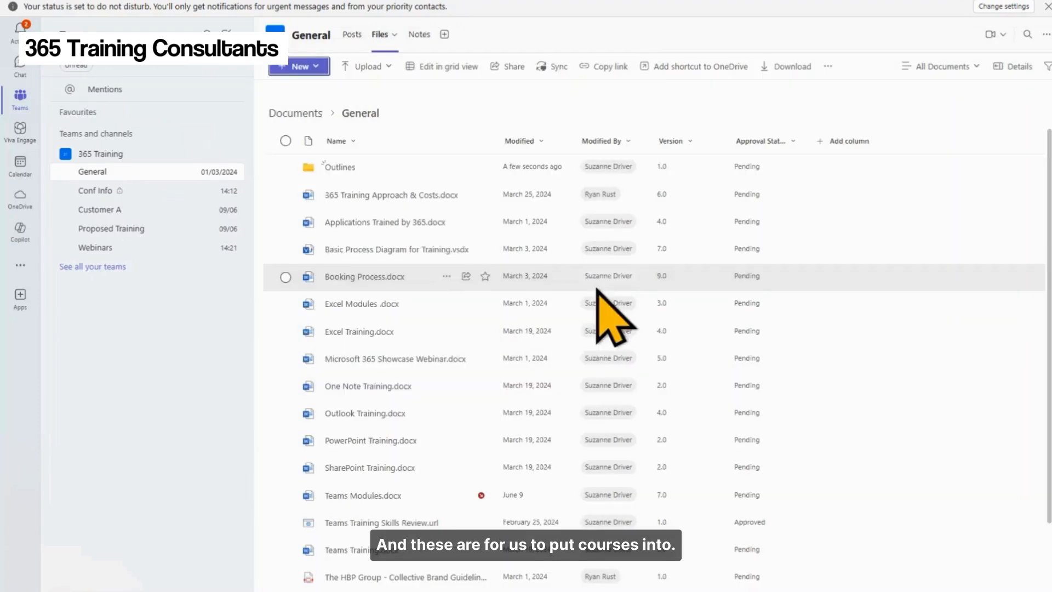
Move Excel Modules .docx and Excel Training.docx into the Outlines folder
click(286, 304)
drag(438, 310, 384, 167)
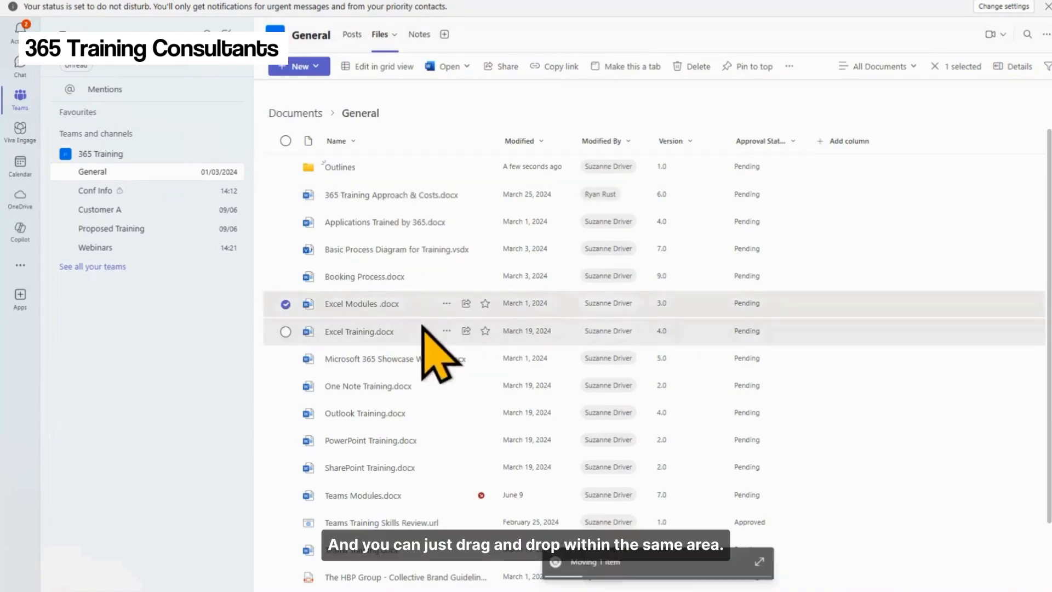
click(286, 304)
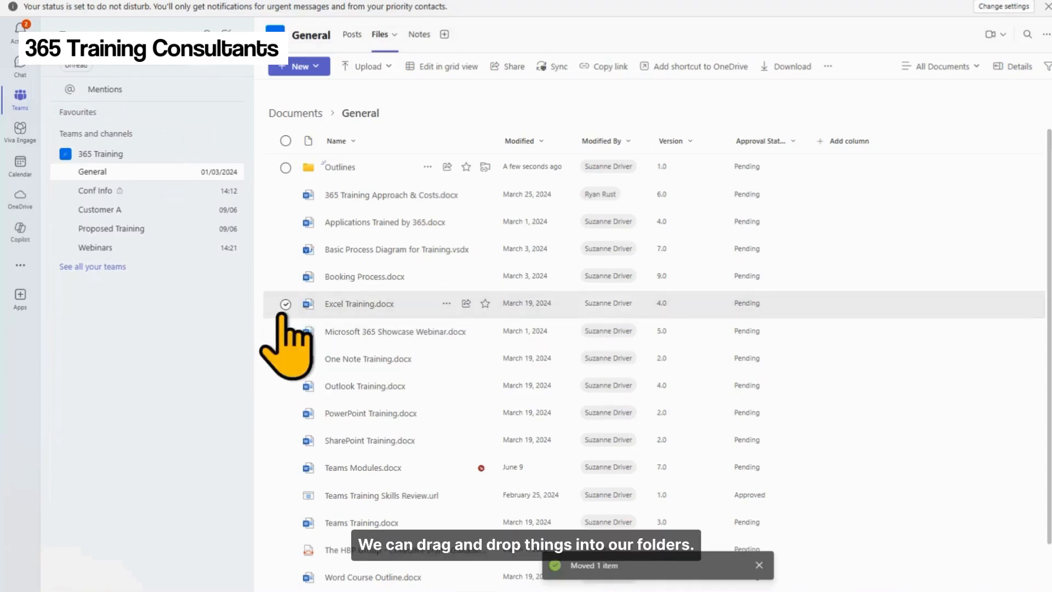
click(286, 304)
drag(404, 305, 393, 174)
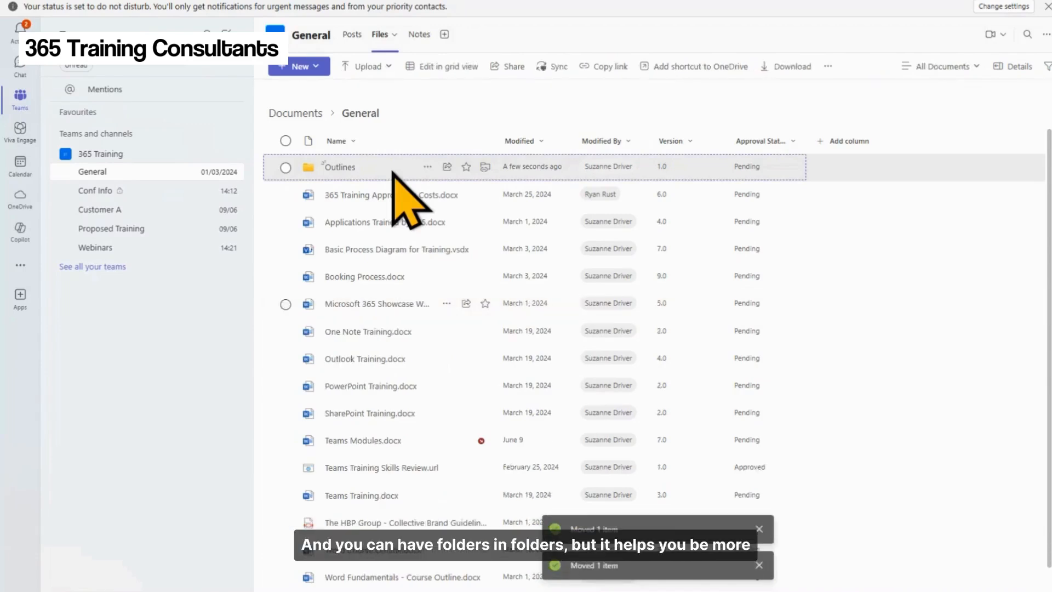
View the team's main Documents library with its channel folders expanded, and return to the General channel's files
click(292, 114)
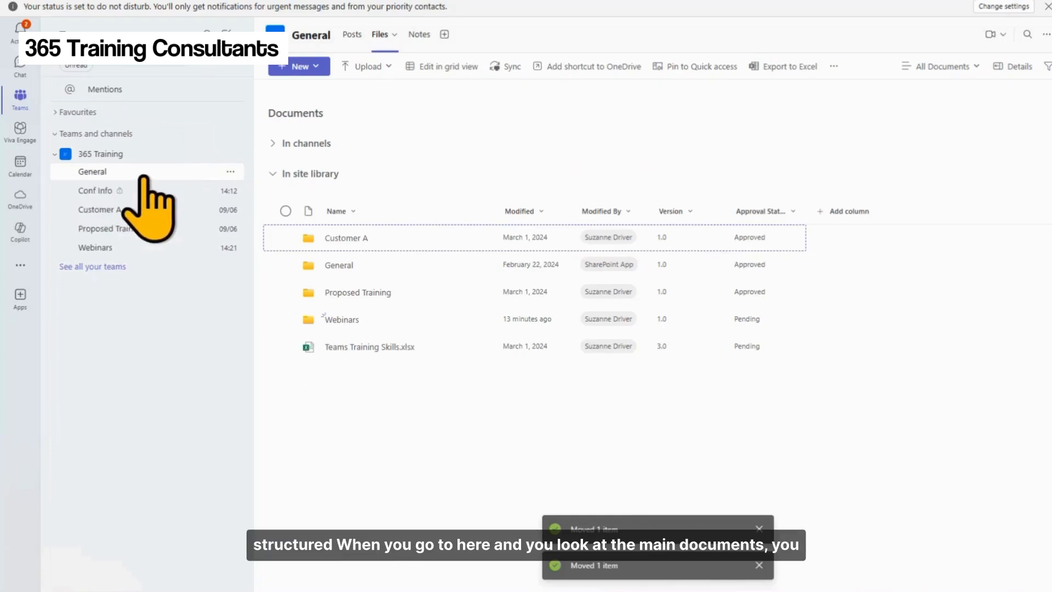
click(280, 145)
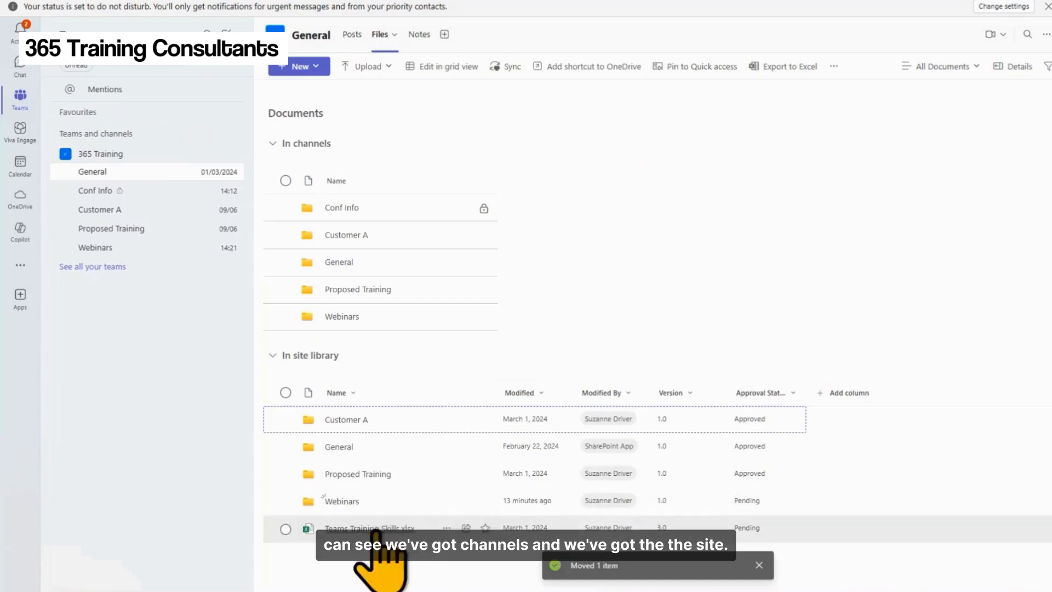
click(133, 174)
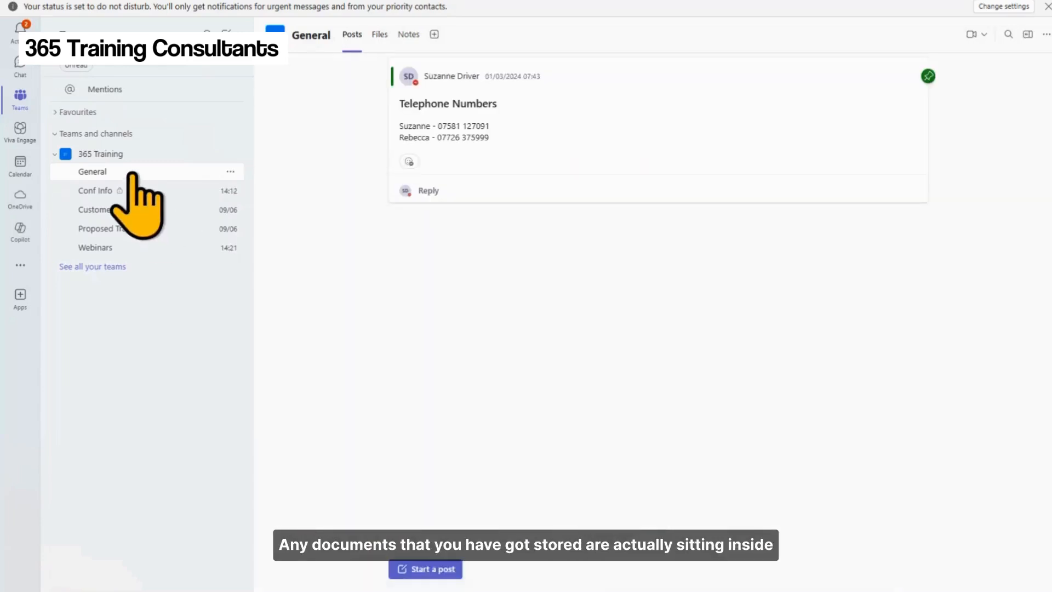
click(379, 52)
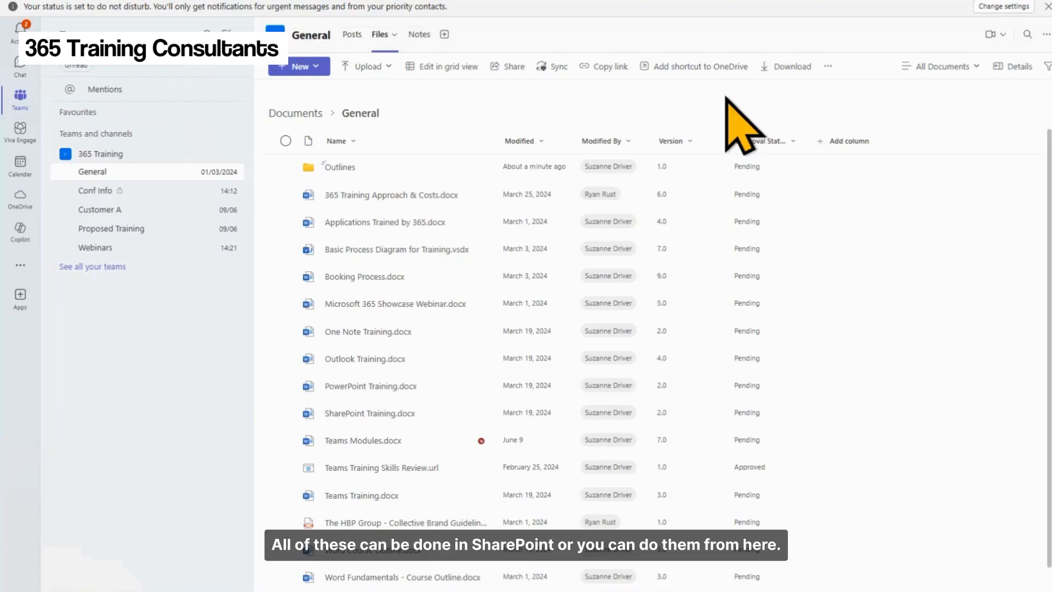
Review the additional file actions available for 365 Training Approach & Costs.docx, and clear its selection
click(285, 195)
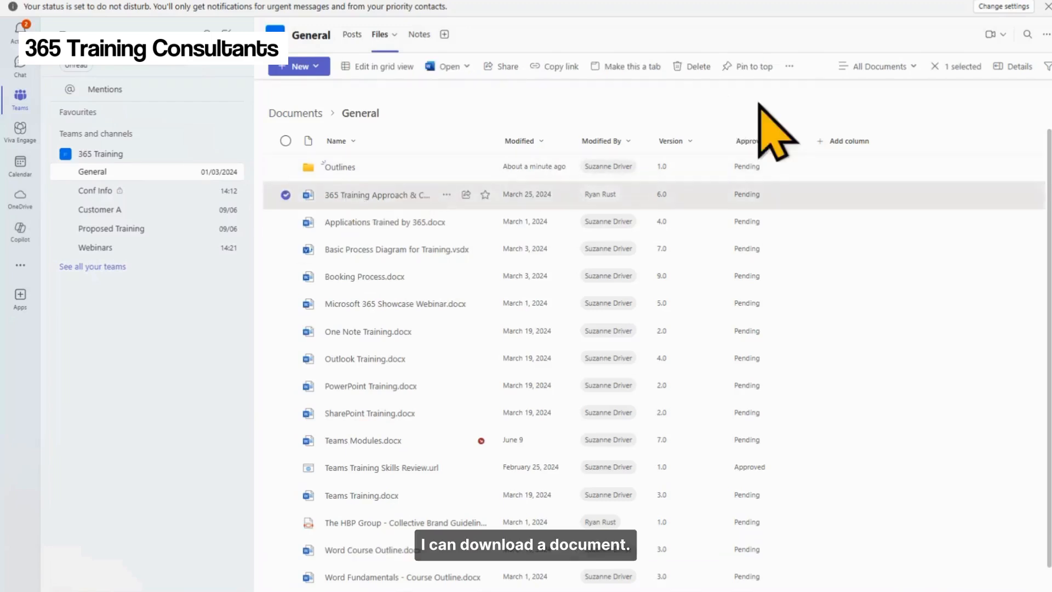
click(788, 66)
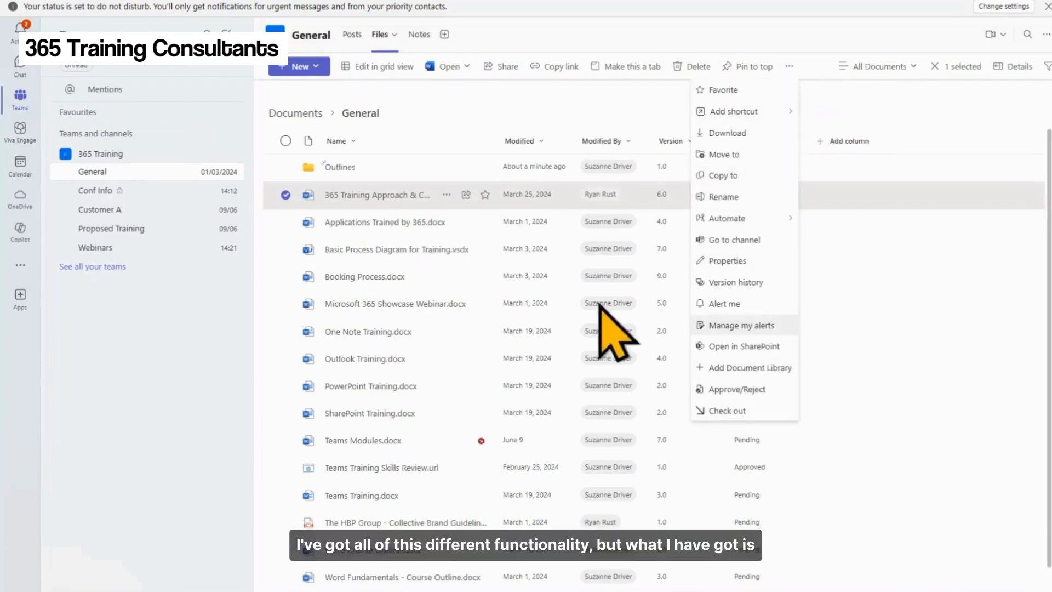
click(285, 195)
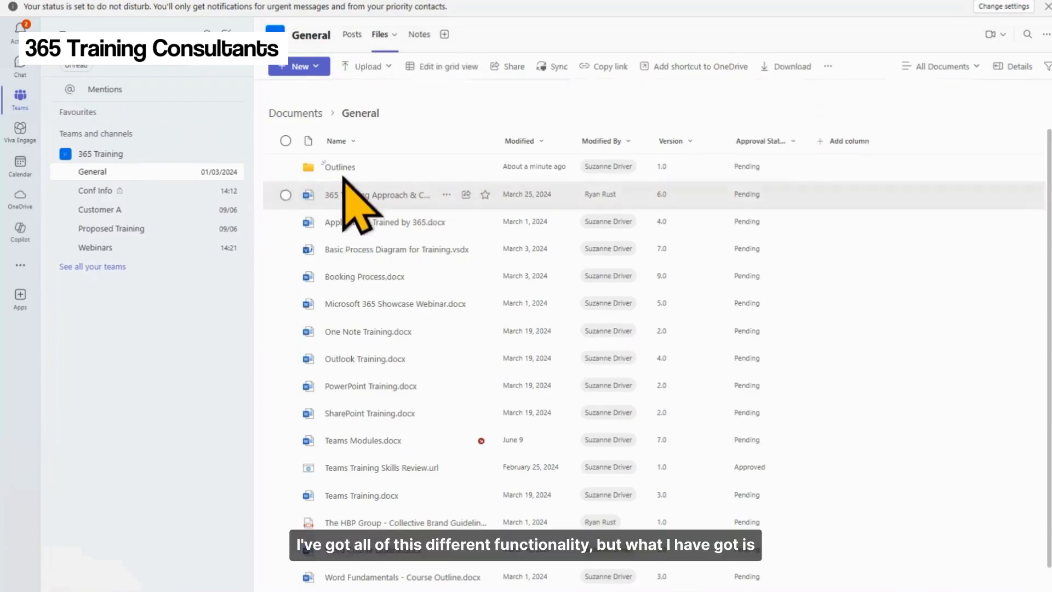
Try to open the General channel's document library in SharePoint in the browser, and switch back to Teams
click(828, 67)
click(811, 219)
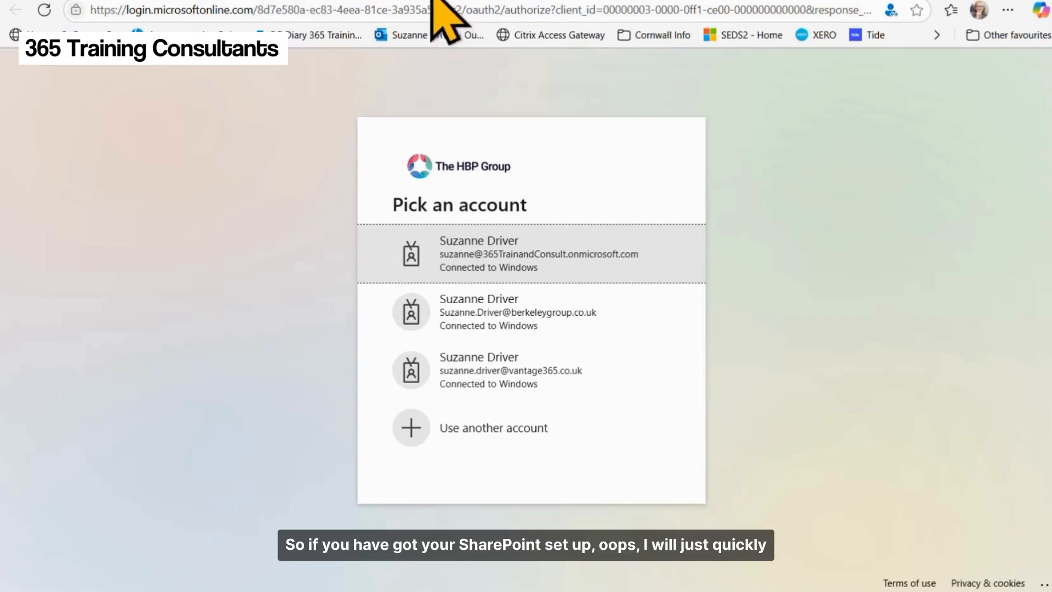
key(ctrl+t)
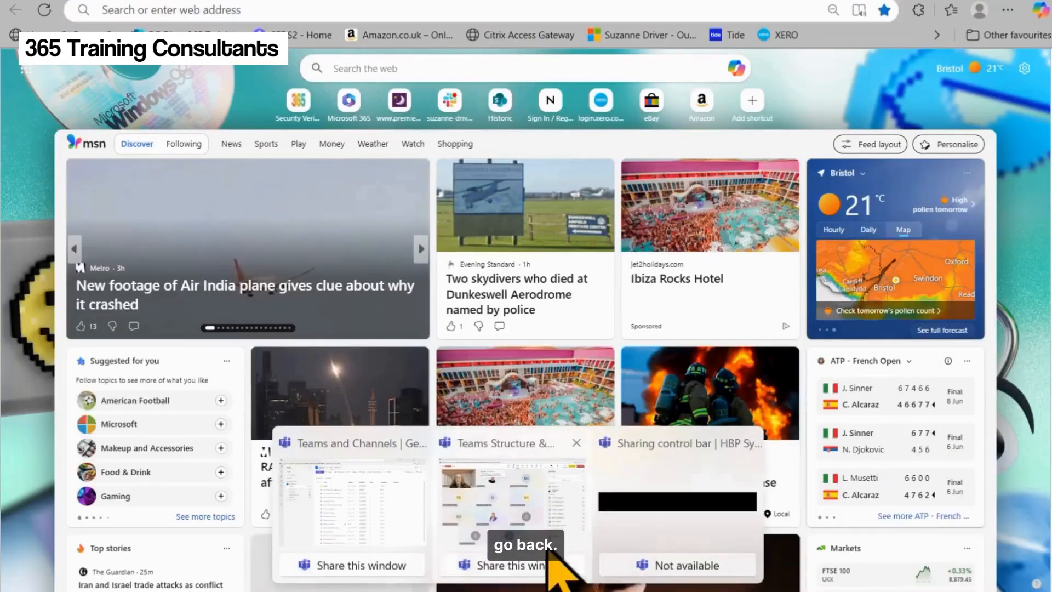
click(567, 562)
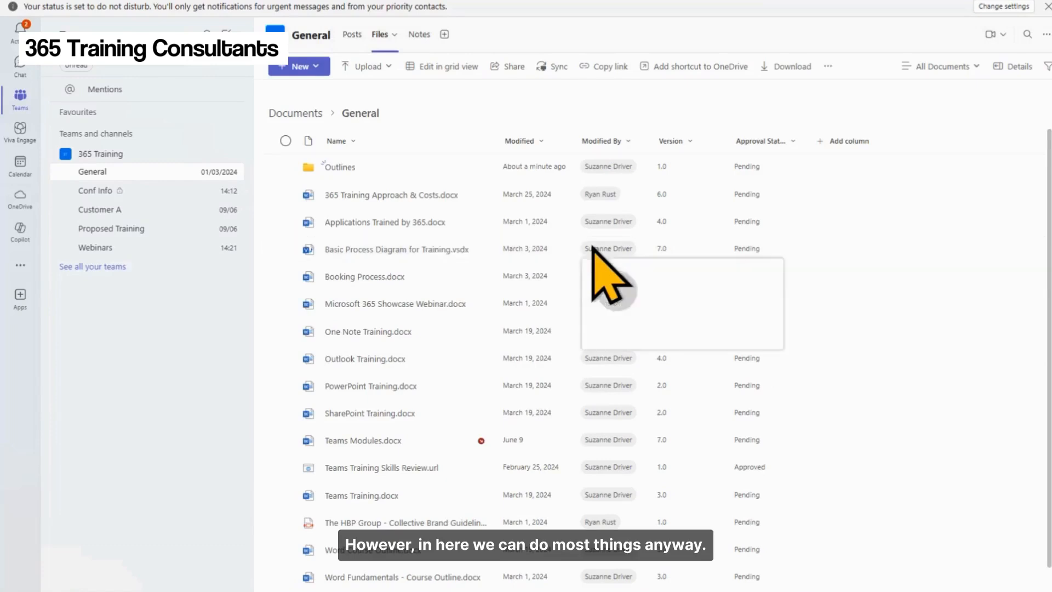
Review the file options, including alerts, for 365 Training Approach & Costs.docx, and select Applications Trained by 365.docx instead
click(446, 194)
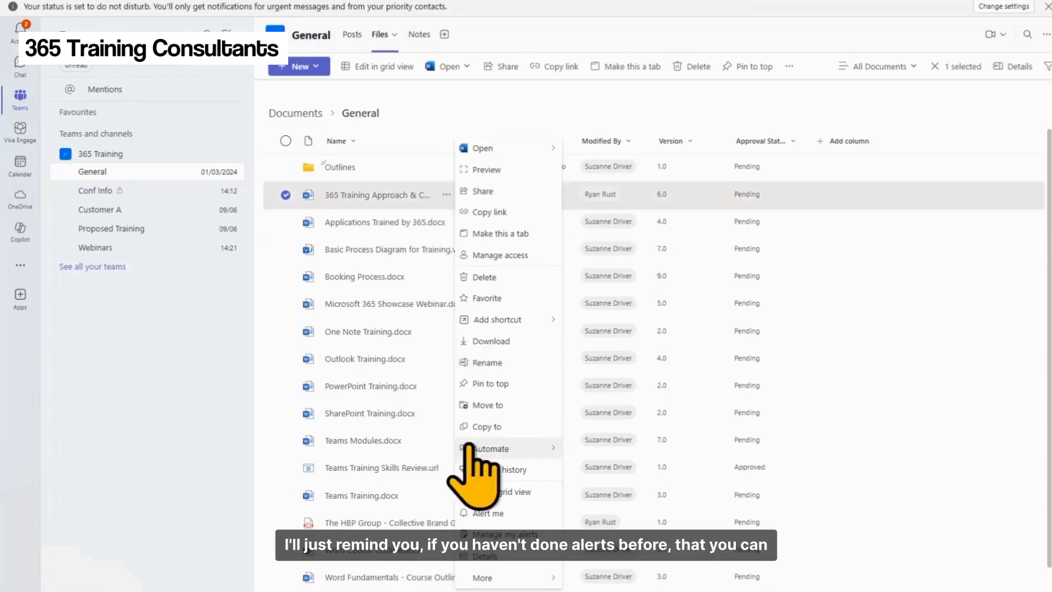
click(482, 555)
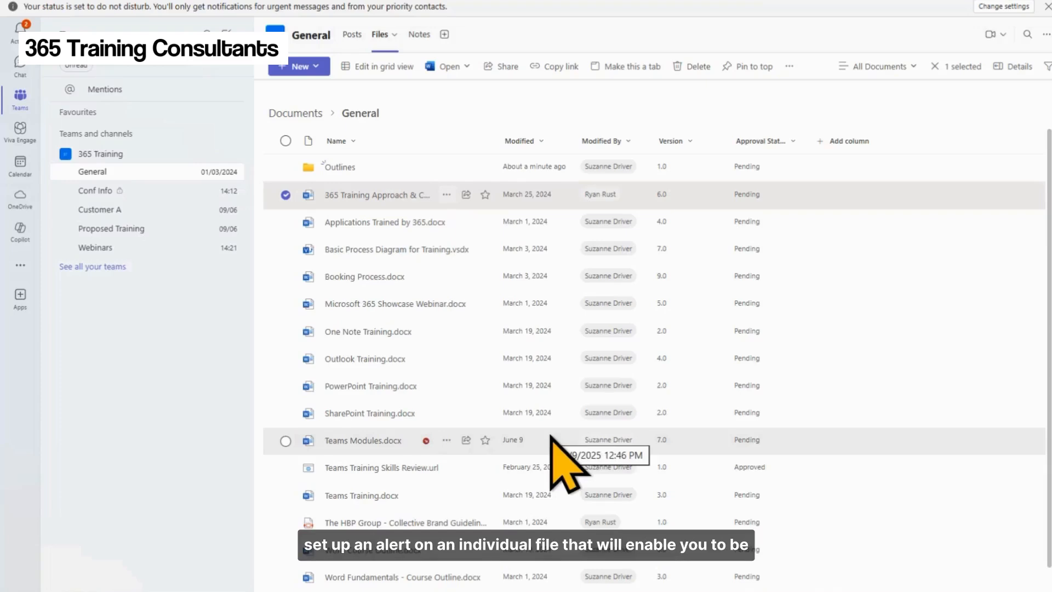
click(286, 194)
click(285, 222)
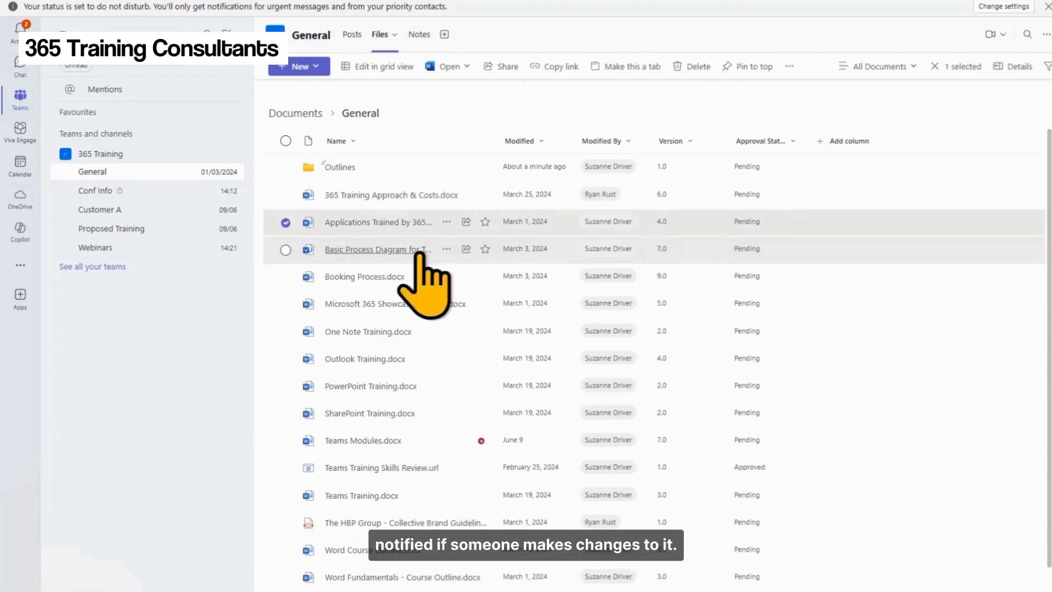
Start a new Choice column in the General file list and name it Category
click(856, 144)
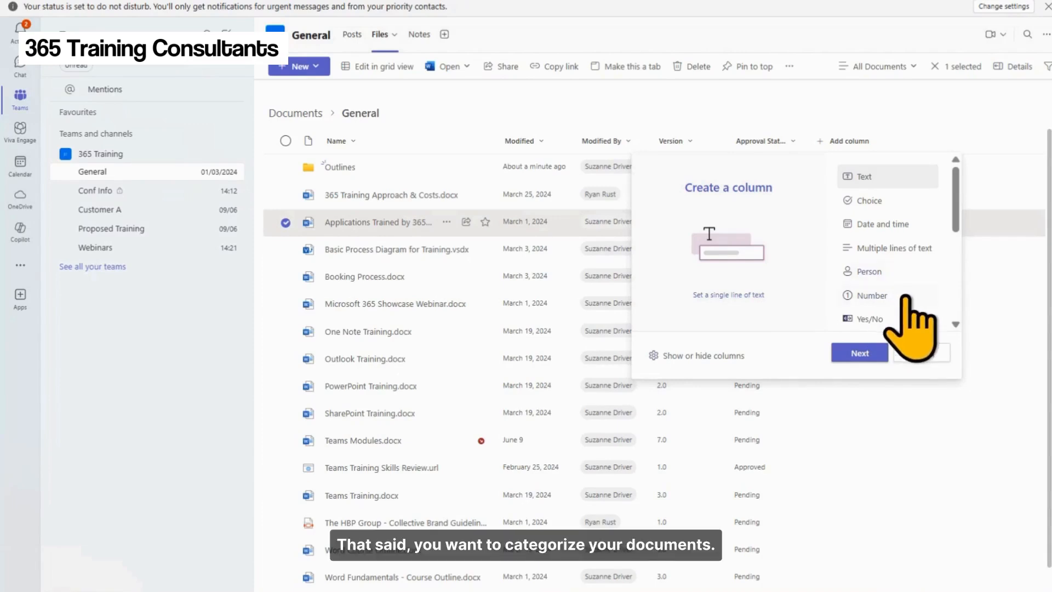
click(894, 206)
click(871, 352)
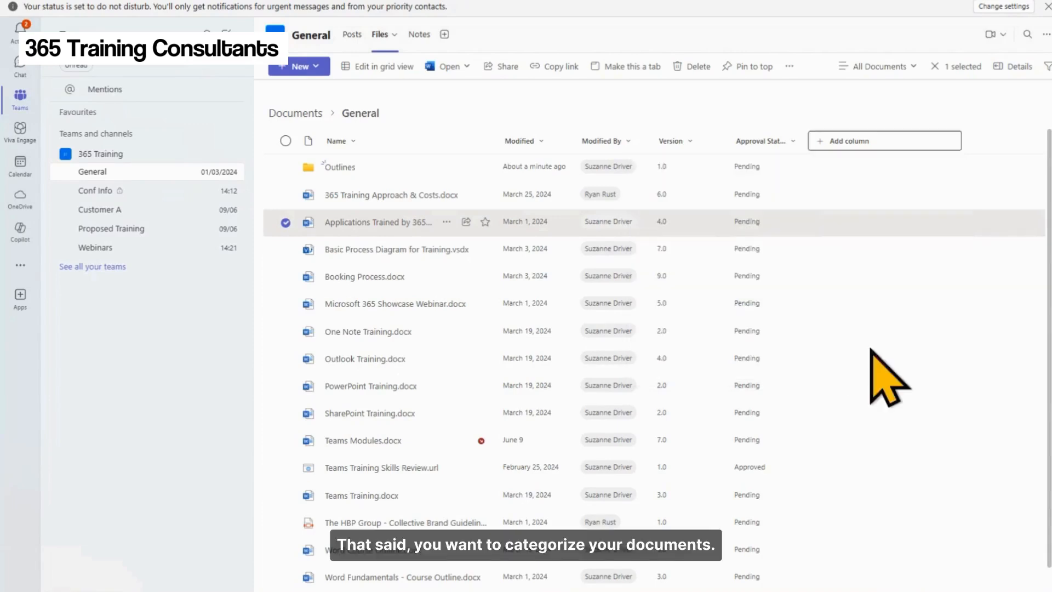
text(Cae)
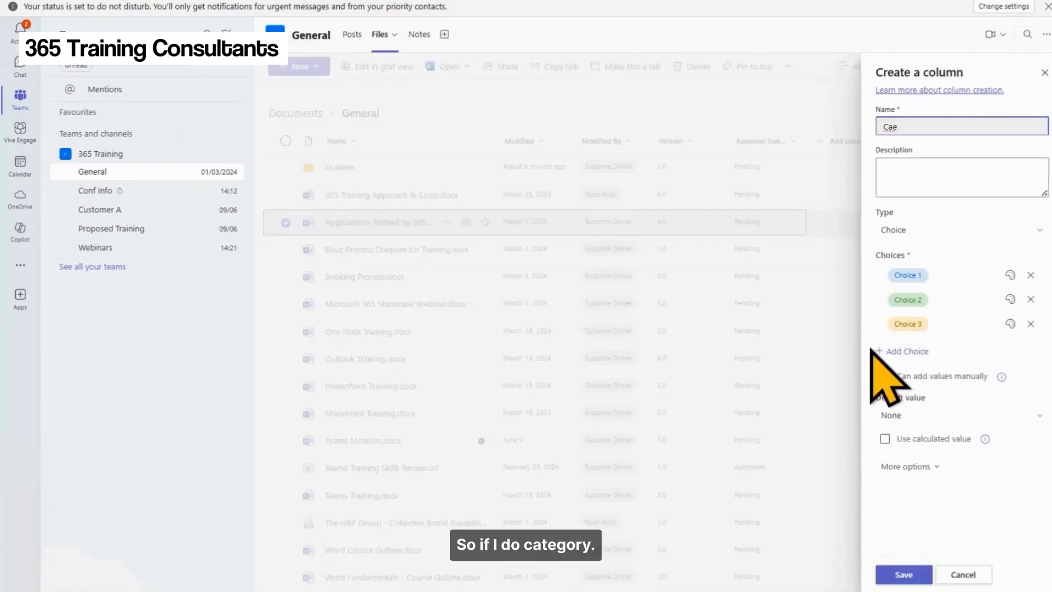
key(BackSpace)
text(tegory)
Set the Category column's three choices to Outline, Information and Notes, and save the column
click(955, 275)
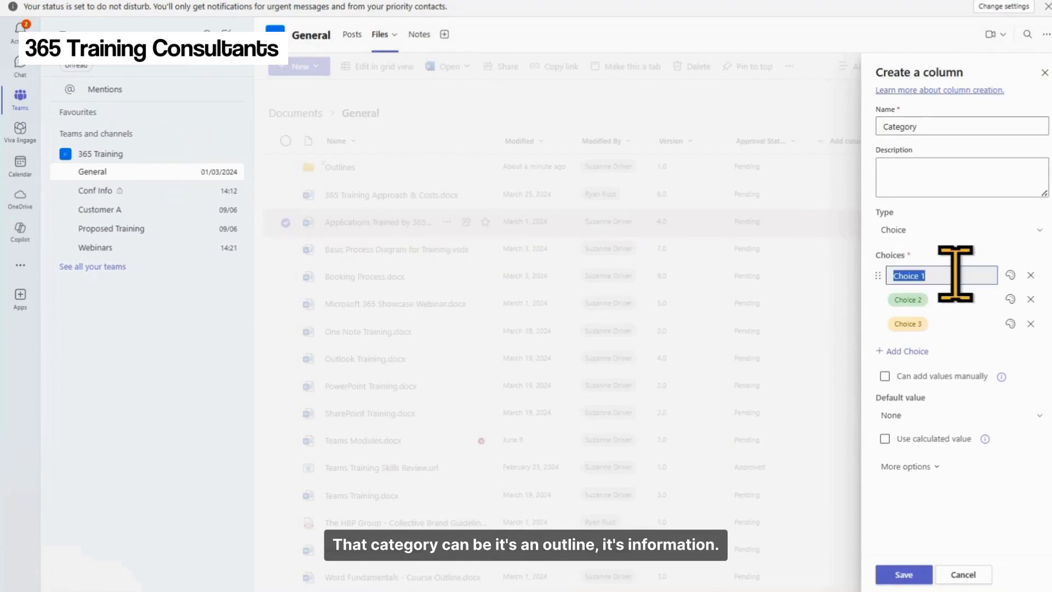
text(Outline)
click(944, 299)
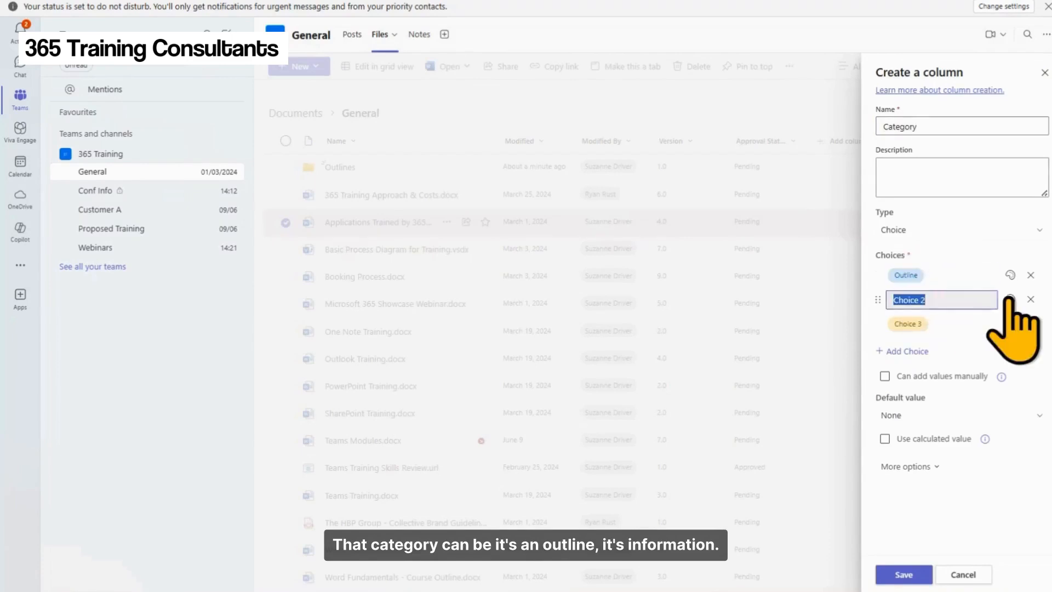
text(Information)
click(906, 323)
text(Notes)
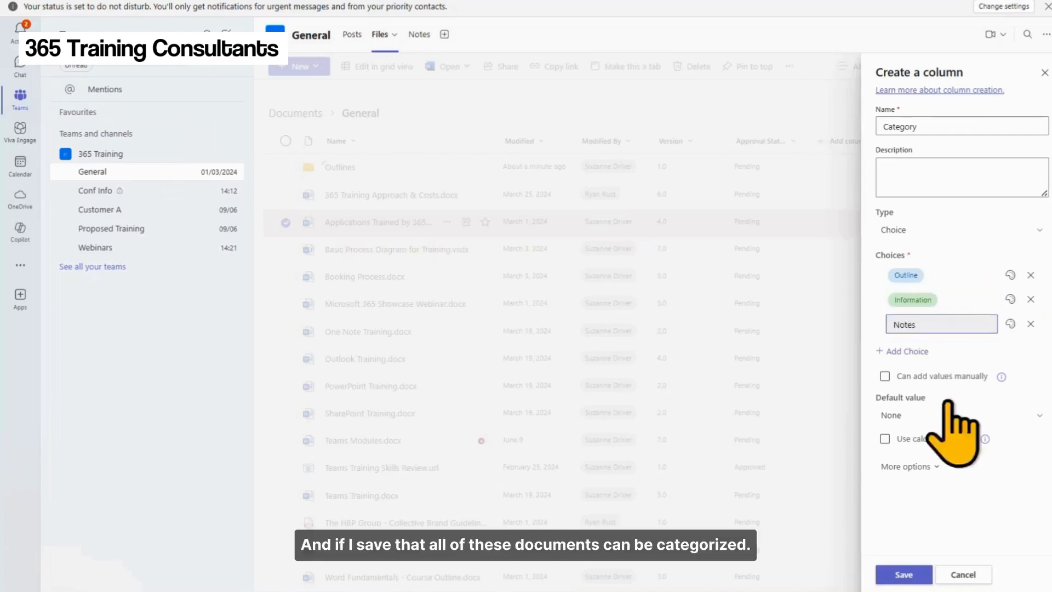
click(901, 574)
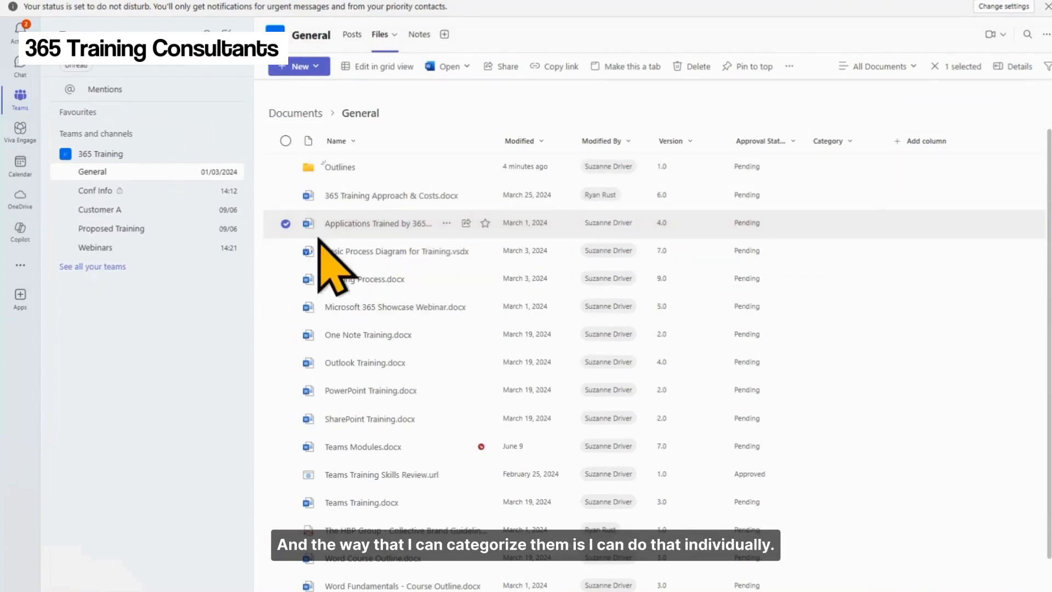
Set the Category of Applications Trained by 365.docx to Outline through its item properties, and clear the file selection
click(449, 224)
mouse_move(520, 577)
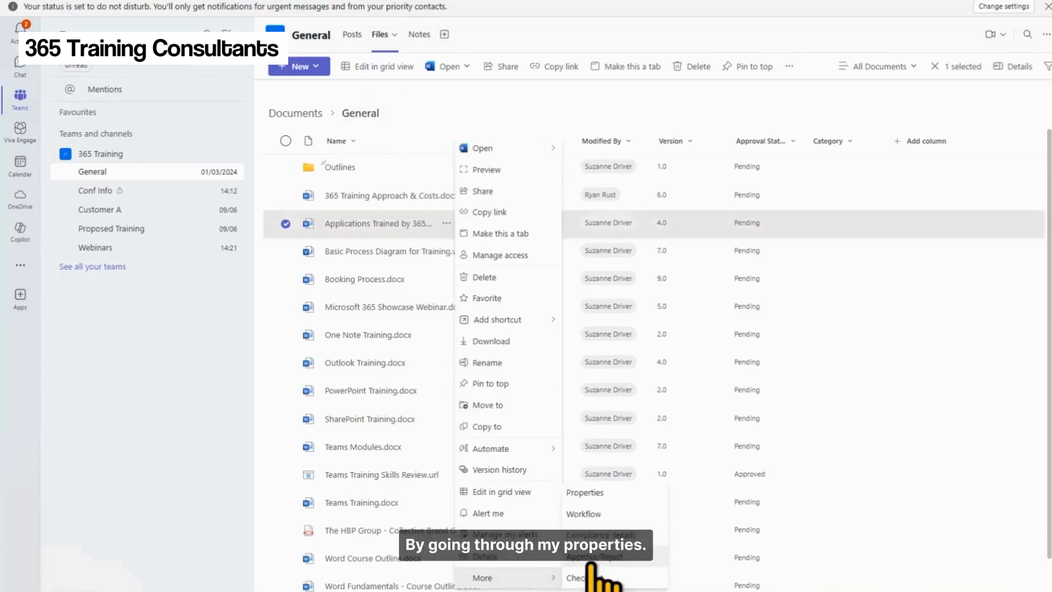
click(620, 493)
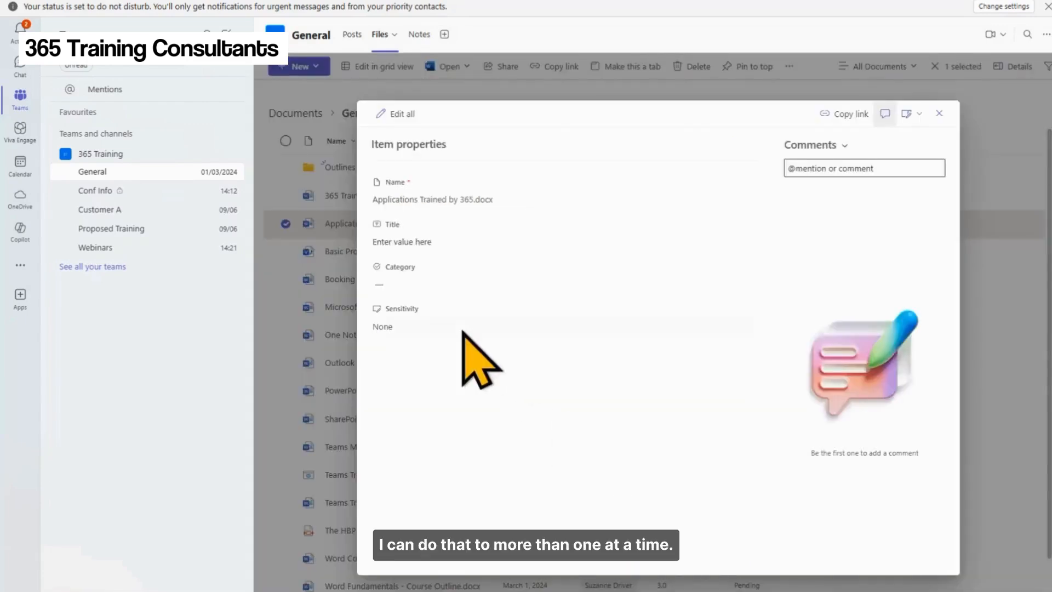
click(404, 285)
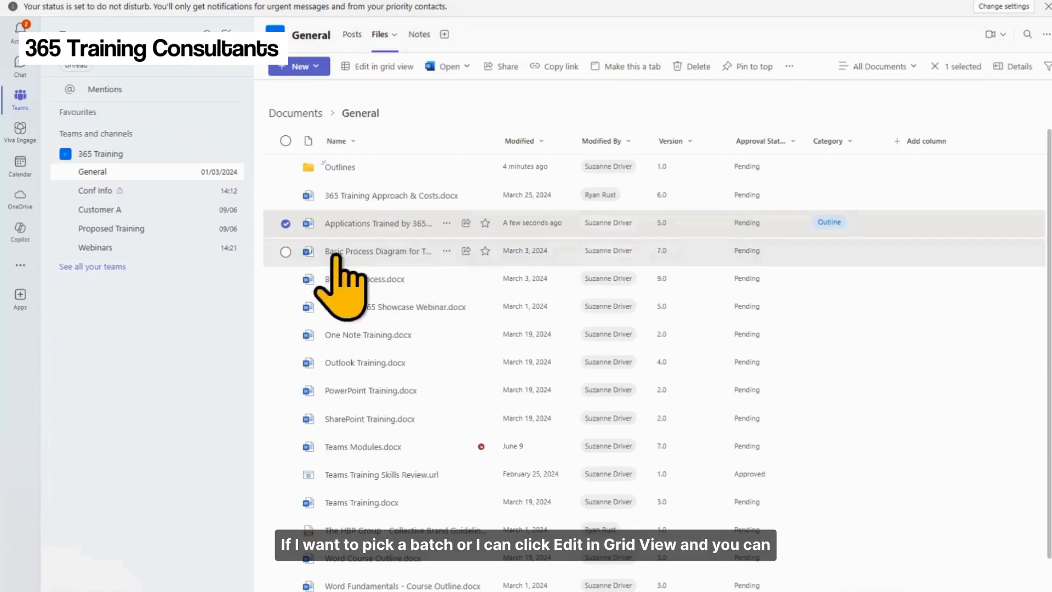
click(286, 223)
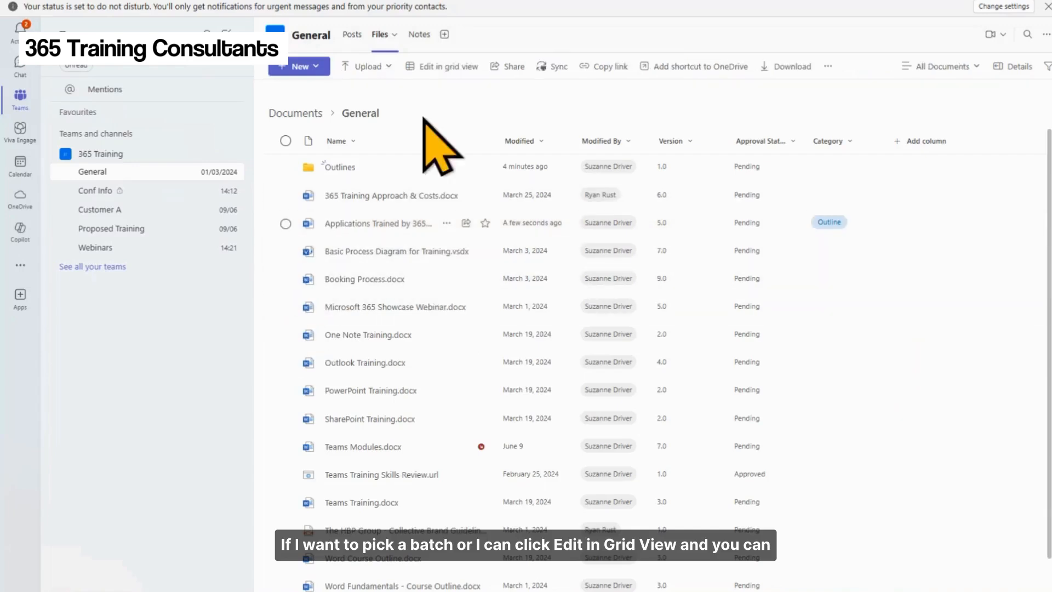
In grid view, set the Category of Basic Process Diagram for Training.vsdx to Information and of Booking Process.docx to Notes
click(442, 68)
click(783, 277)
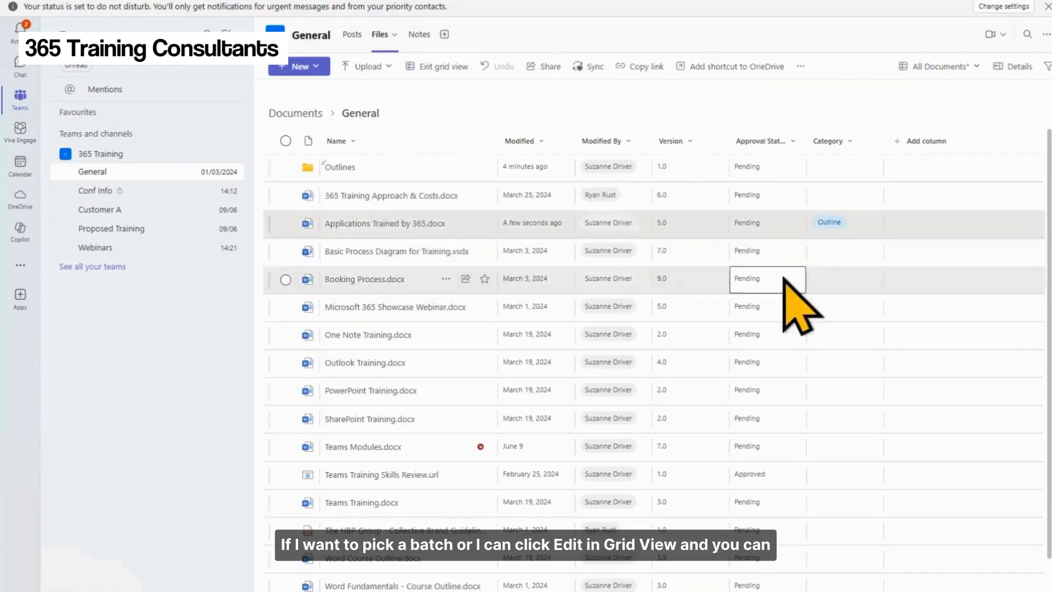
click(820, 255)
click(826, 247)
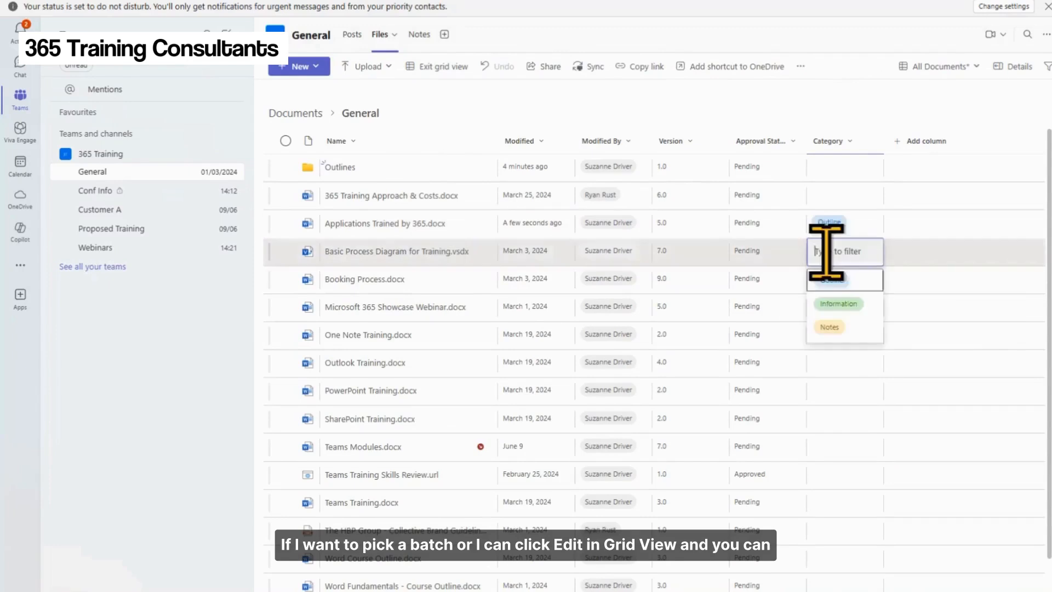
click(840, 305)
double_click(844, 287)
click(849, 356)
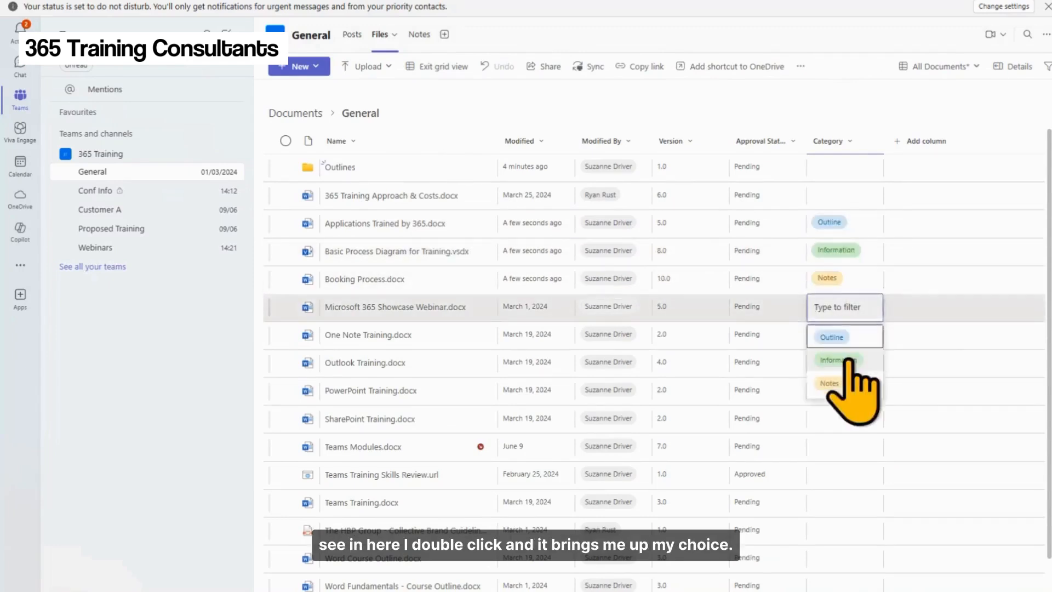
Set the Category of Microsoft 365 Showcase Webinar.docx to Information and of One Note Training.docx down through Teams Training.docx to Outline, and exit grid view
click(848, 359)
double_click(838, 334)
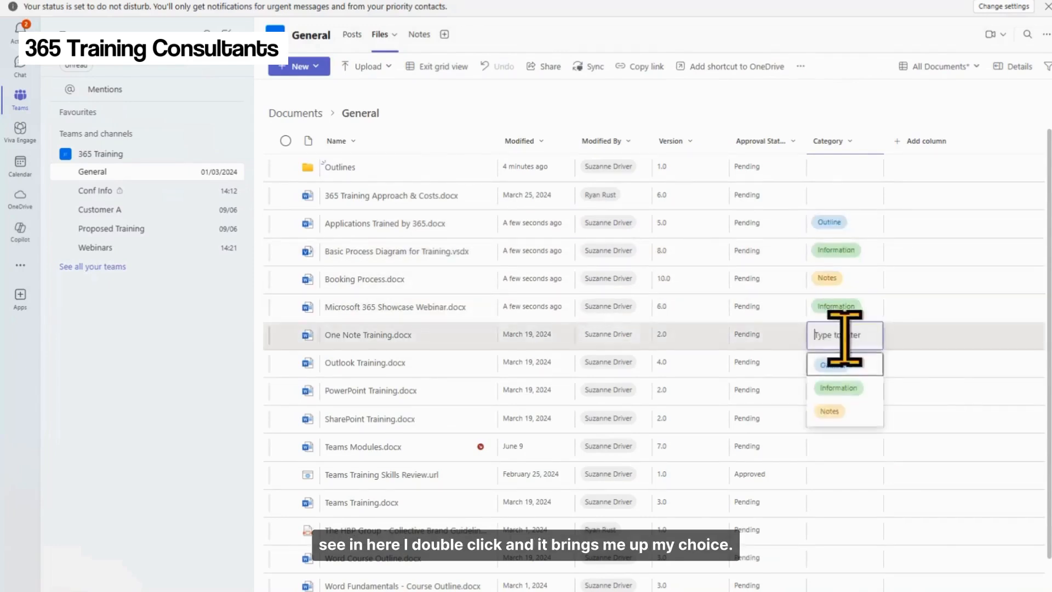
click(832, 365)
drag(881, 348, 879, 514)
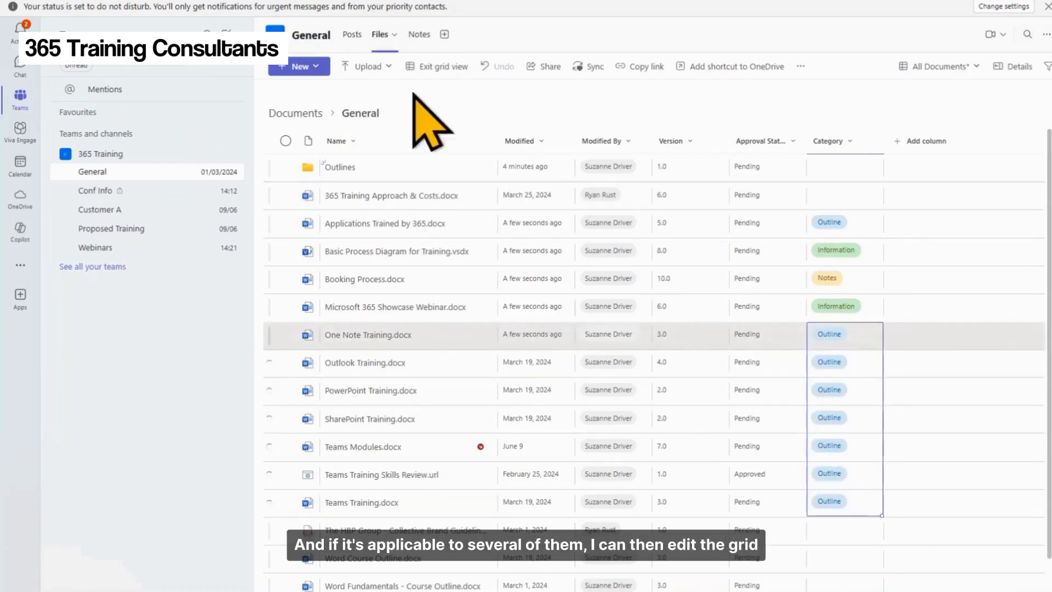
click(437, 66)
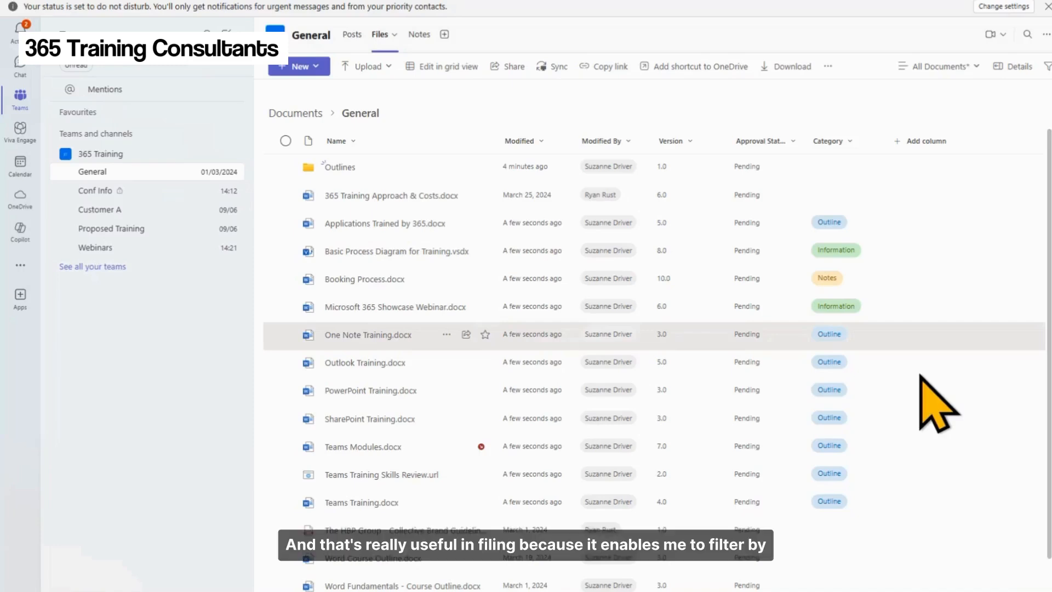
Filter the General file list to the Information category to view its documents, and clear the filter
click(851, 142)
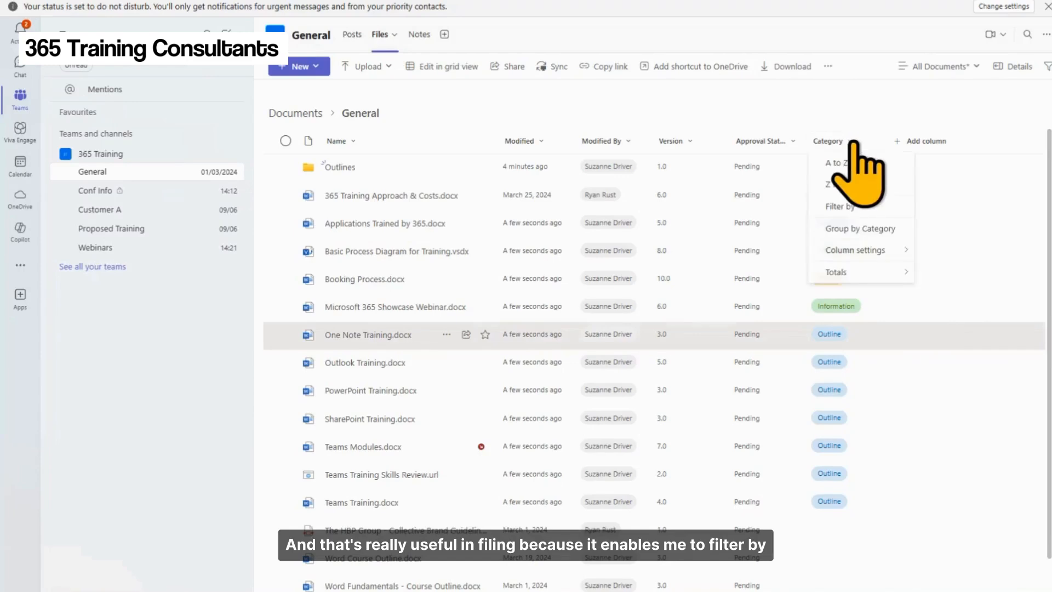
click(869, 206)
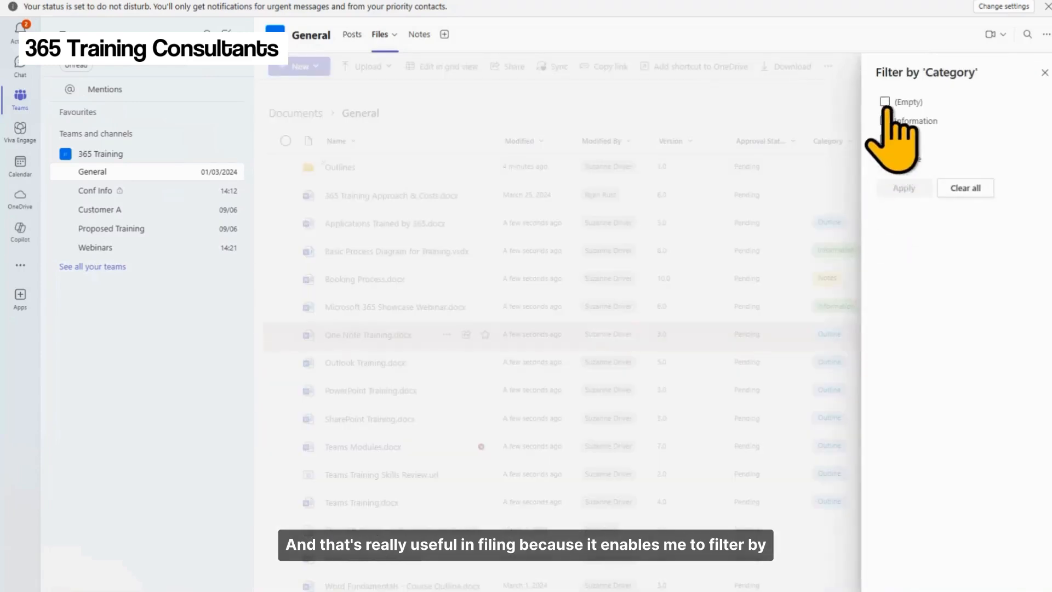
click(884, 121)
click(901, 189)
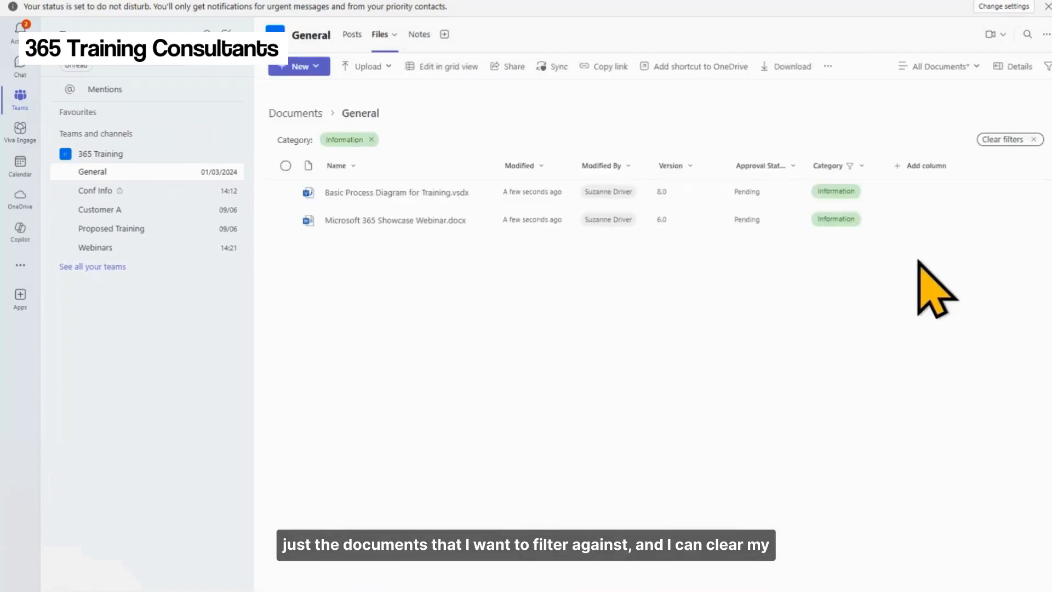
click(1032, 140)
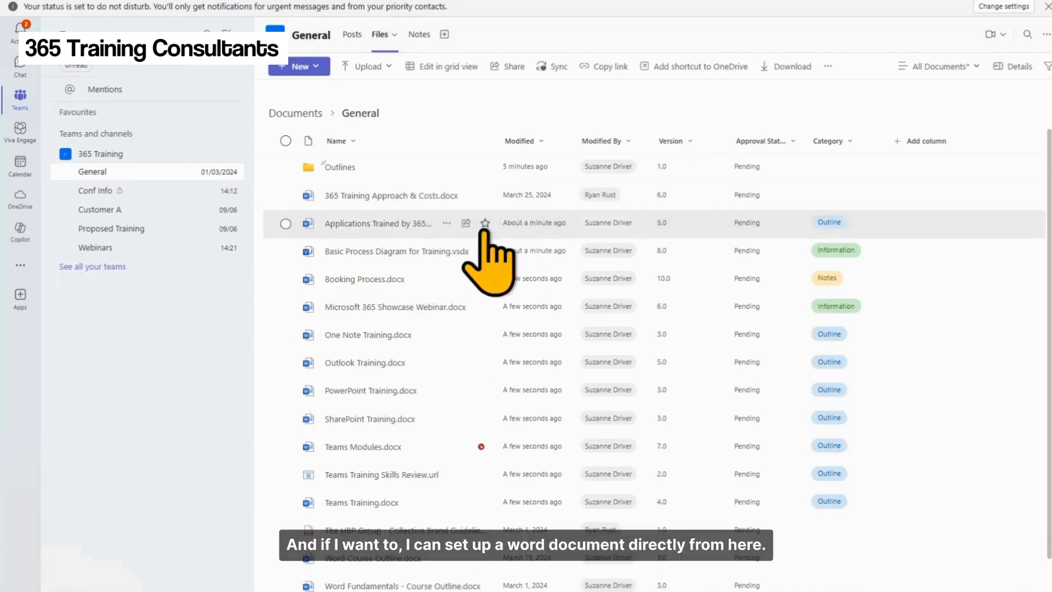
Create a new Word document in the General file list, keeping Desktop as the default for opening files and declining safe mode
click(299, 67)
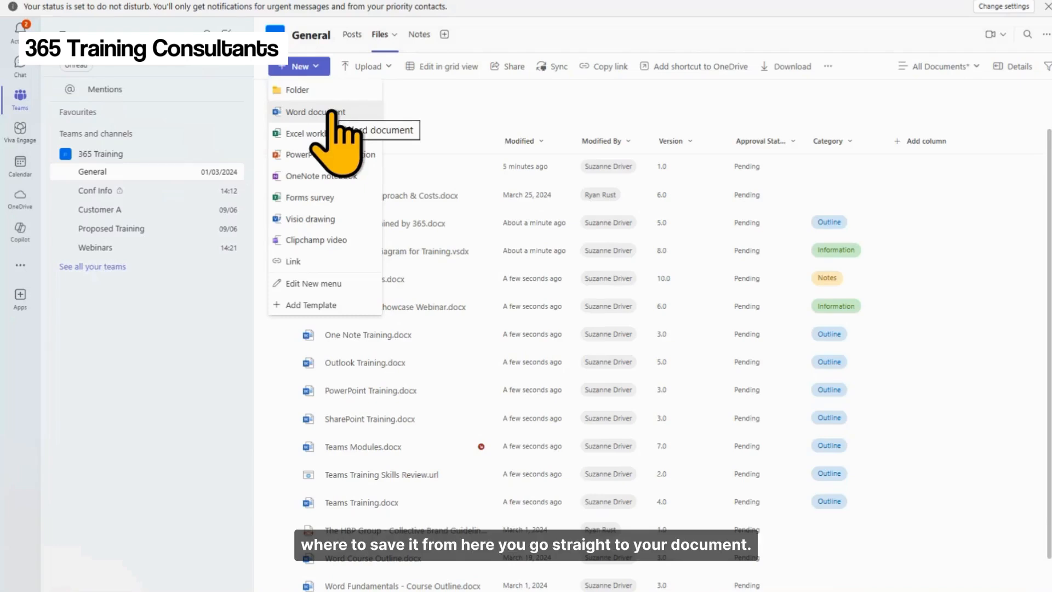
click(416, 164)
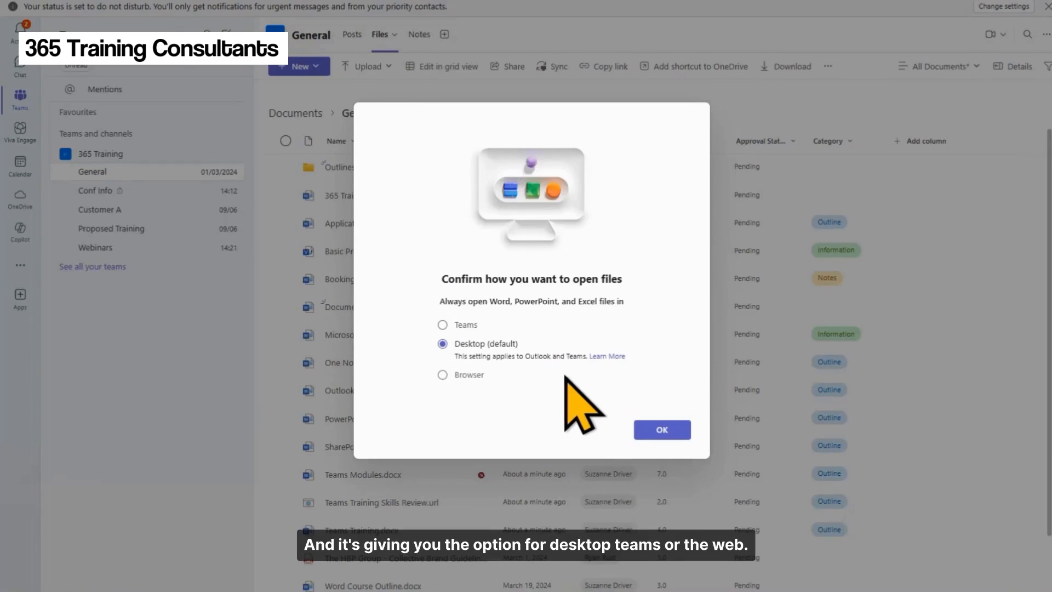
click(642, 432)
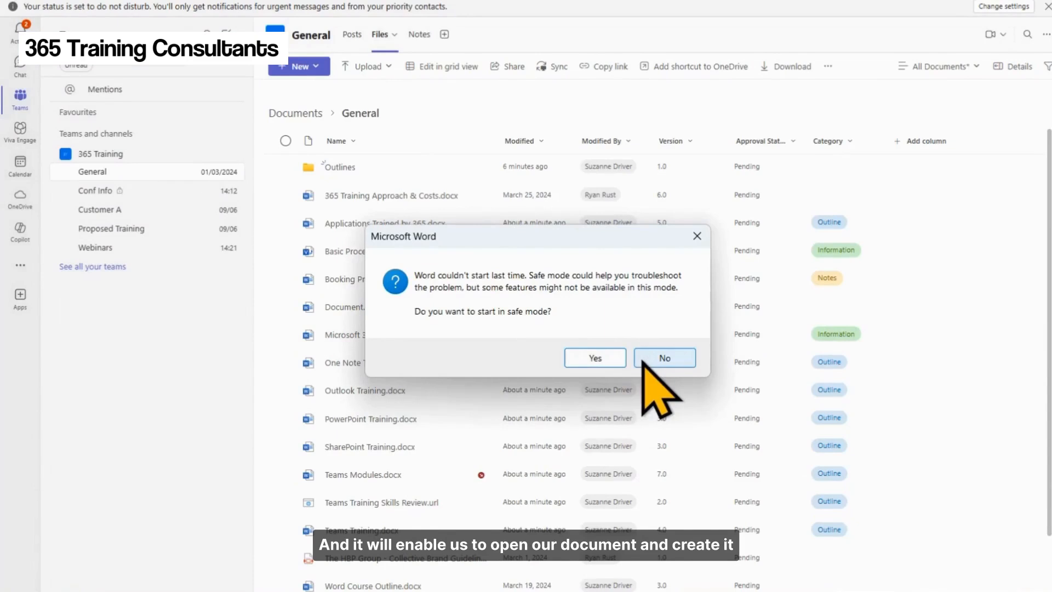
click(644, 360)
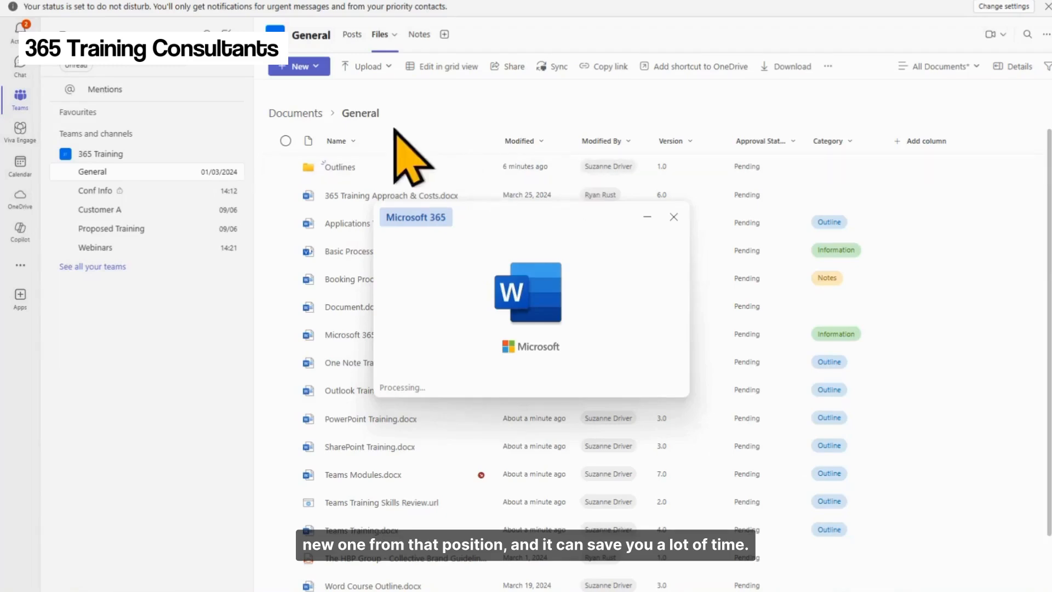
click(315, 68)
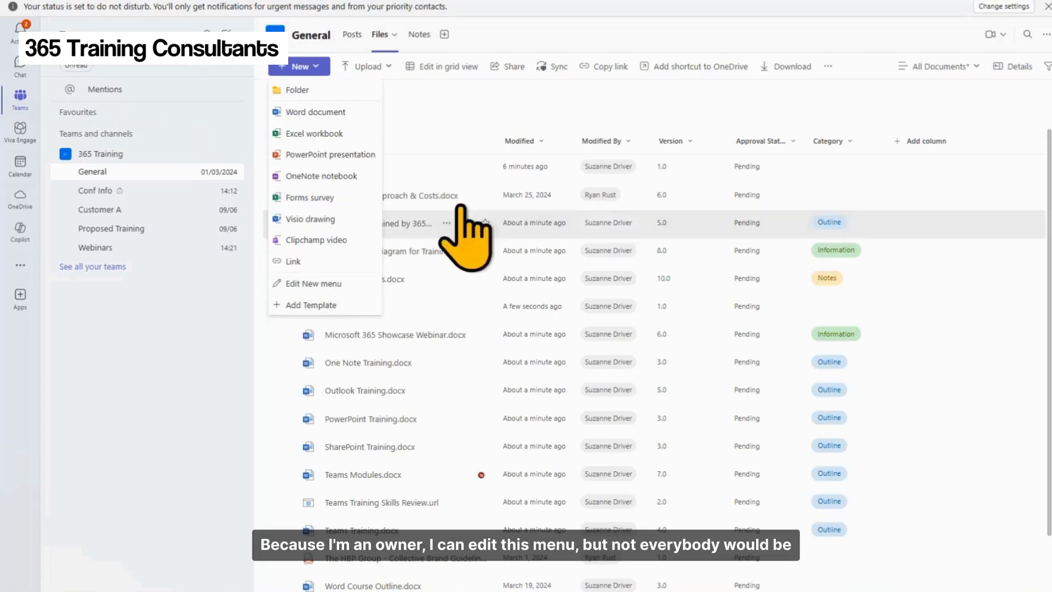
click(416, 120)
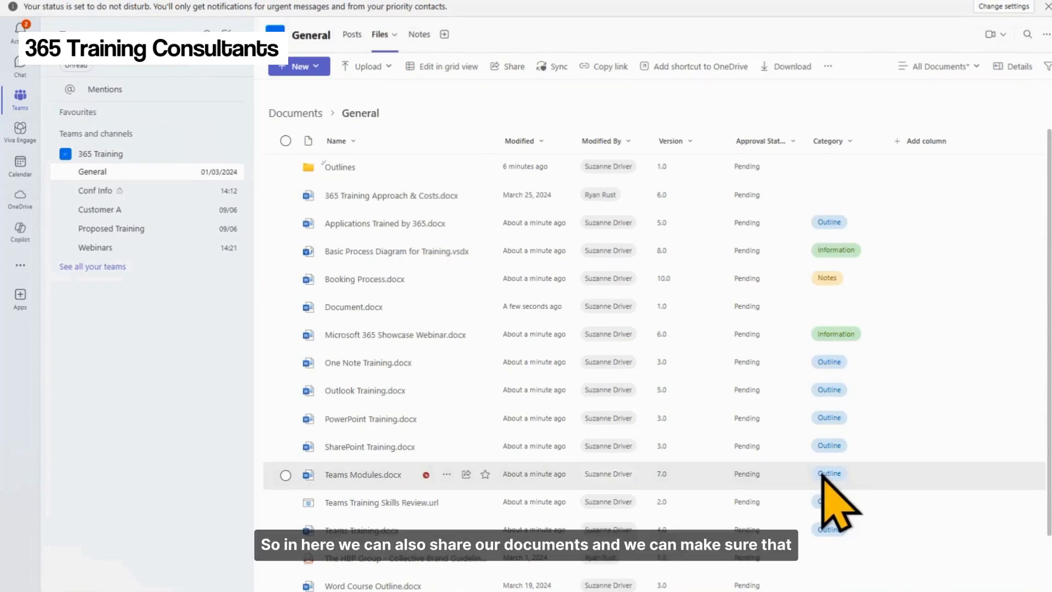
Limit the sharing link of Teams Modules.docx to only people with existing access, and close the sharing dialog without sending
click(465, 474)
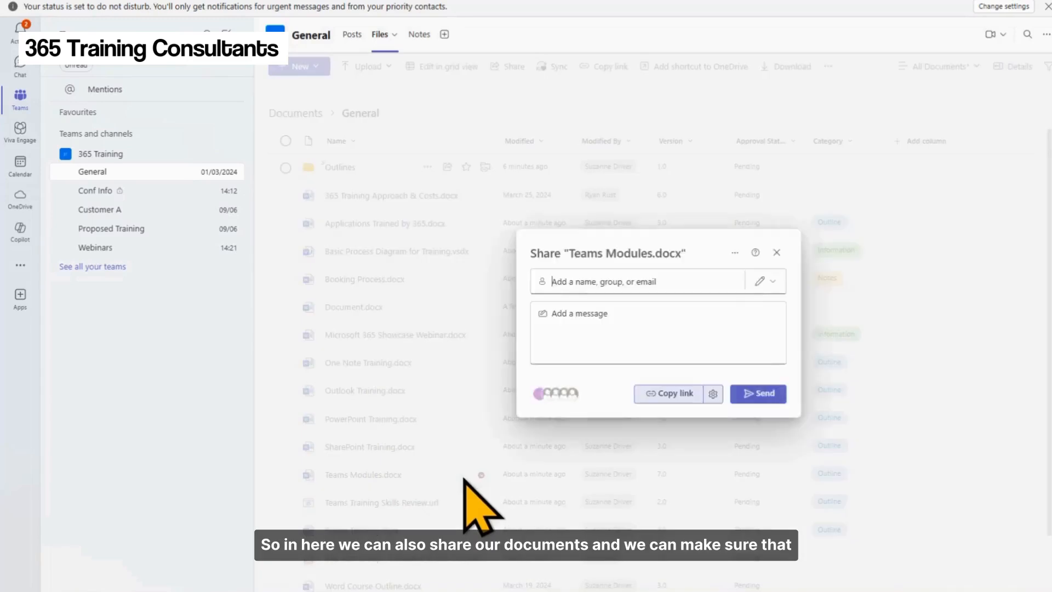
click(709, 395)
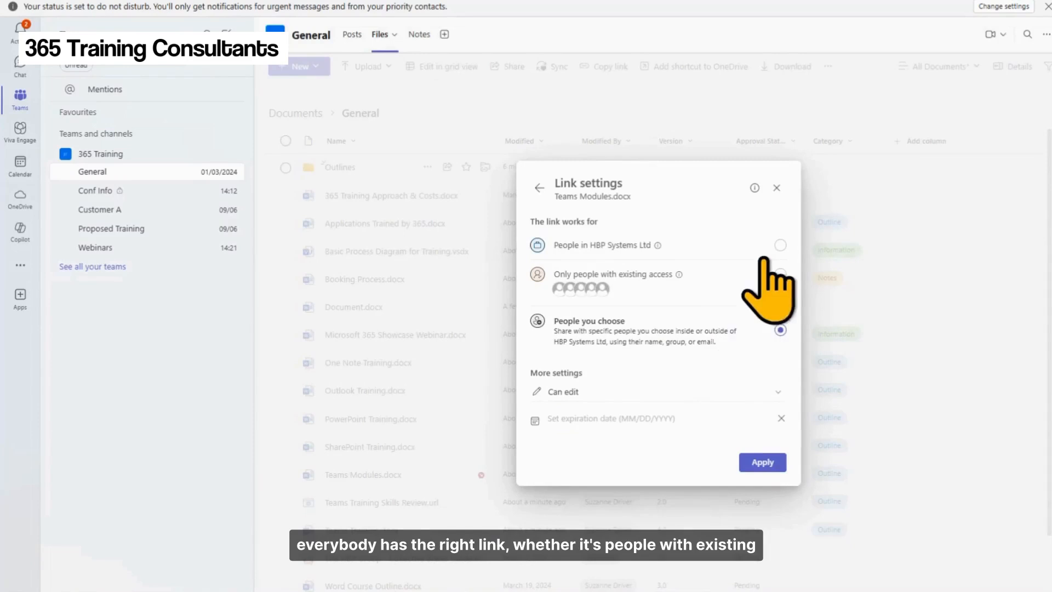
click(780, 246)
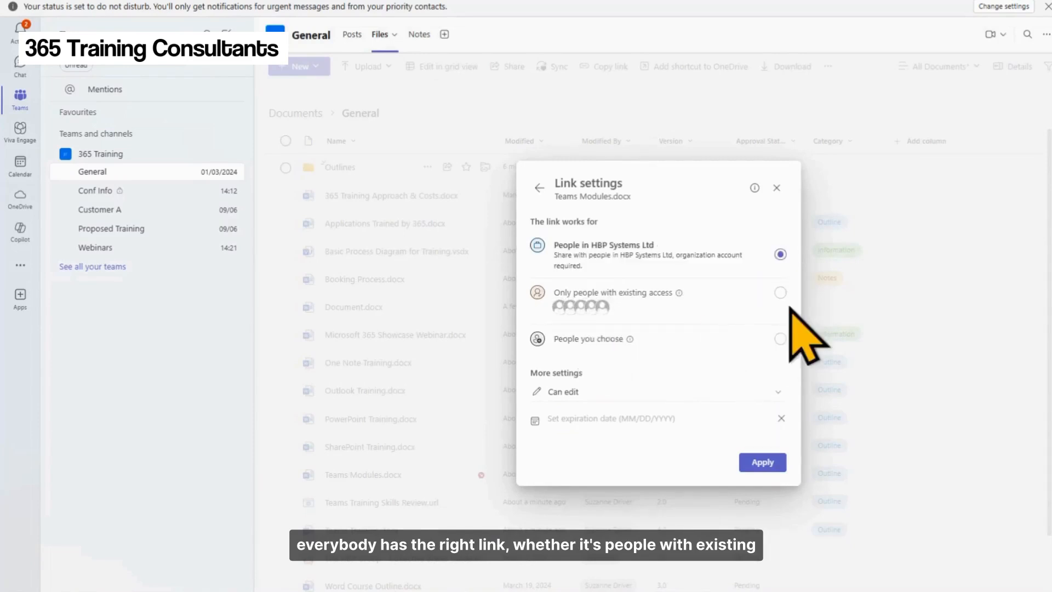
click(780, 292)
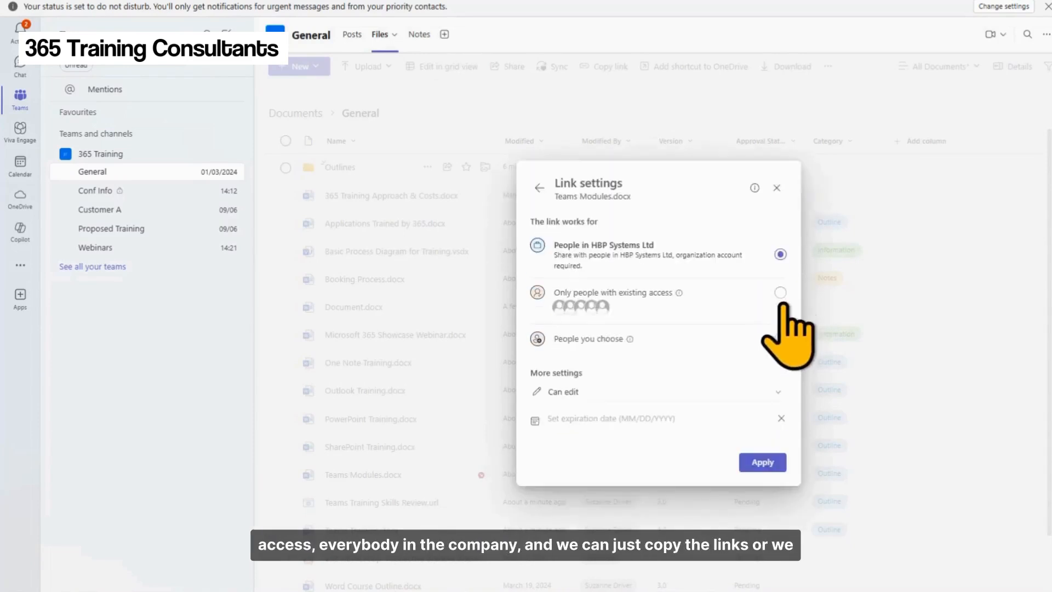
click(780, 326)
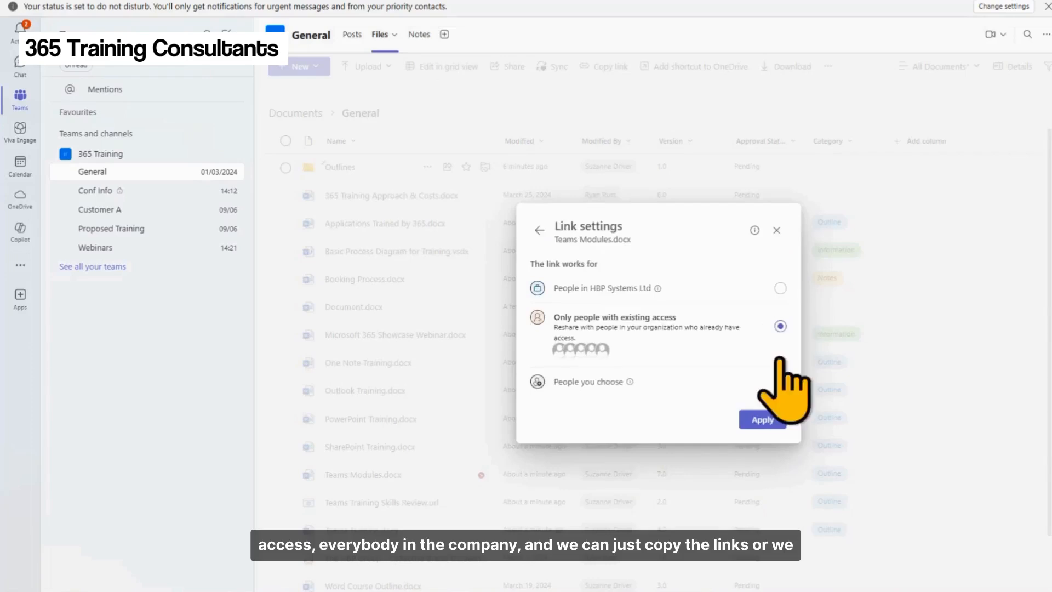
click(770, 421)
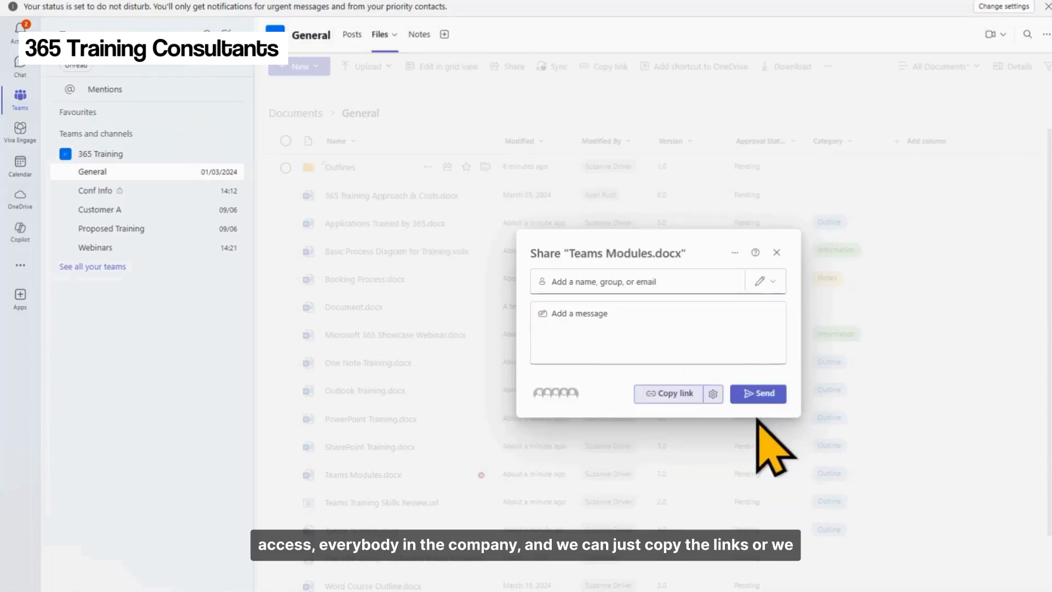
click(776, 252)
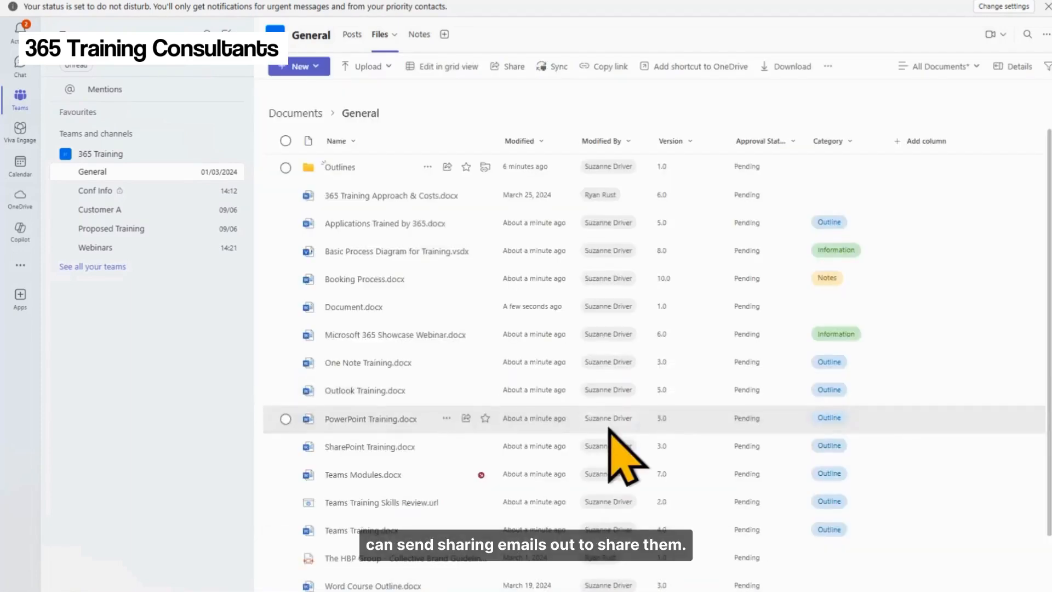